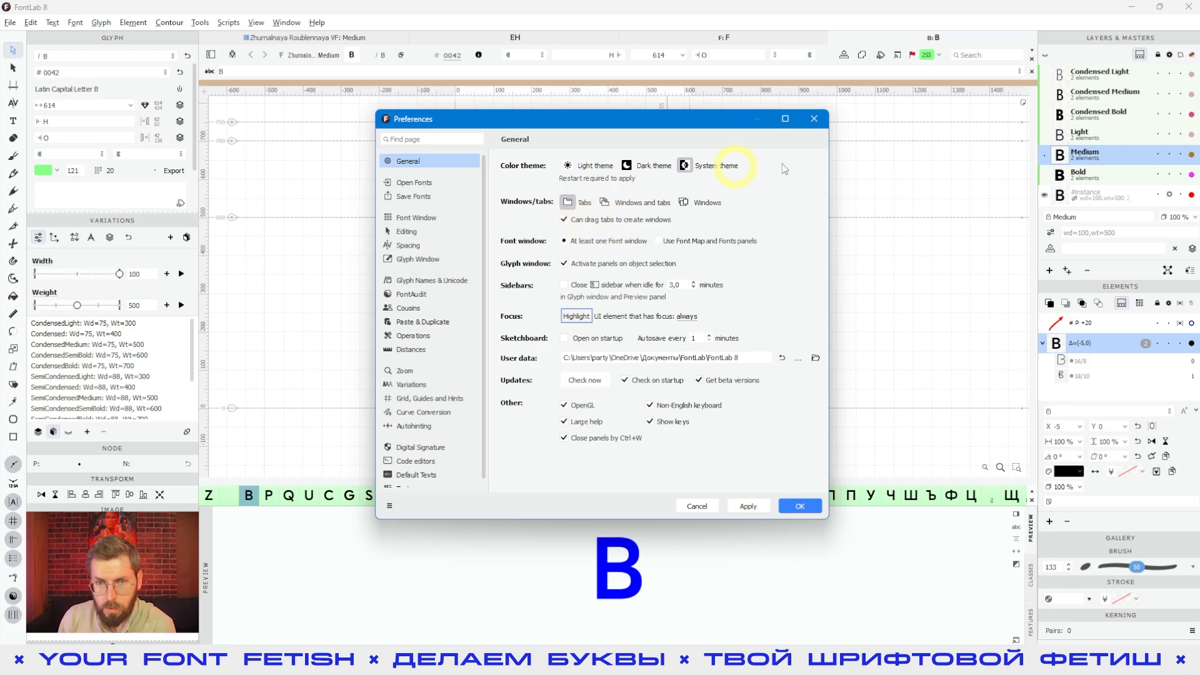
- Close the preferences and select the lowercase c cell in the Zhurnalnaya Roublennaya VF font overview
click(813, 118)
click(649, 203)
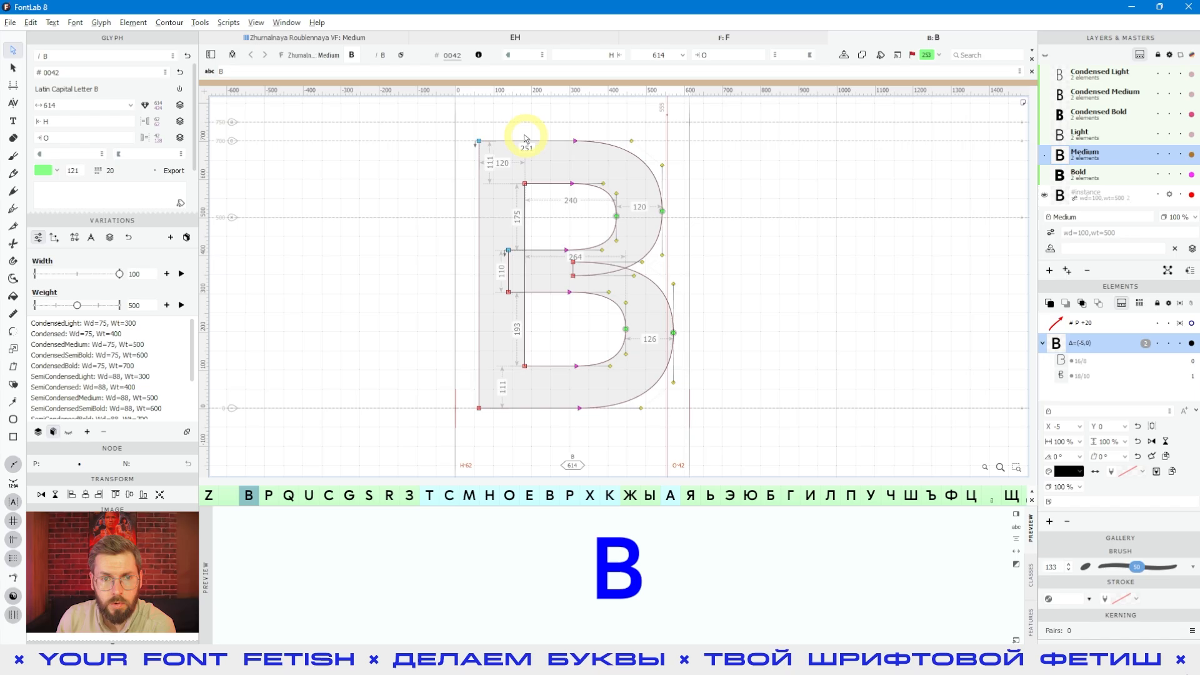
click(323, 40)
click(445, 263)
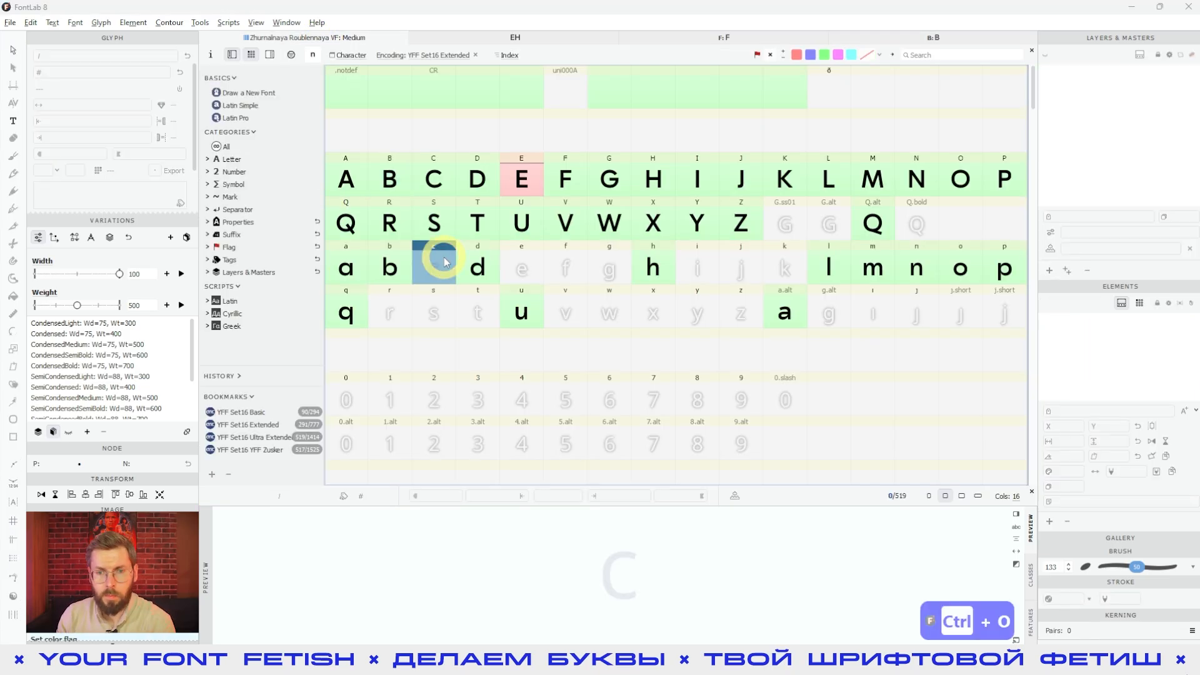
- Open another font file and switch between its overview and its H glyph tab, selecting the H cell
key(ctrl+o)
double_click(421, 279)
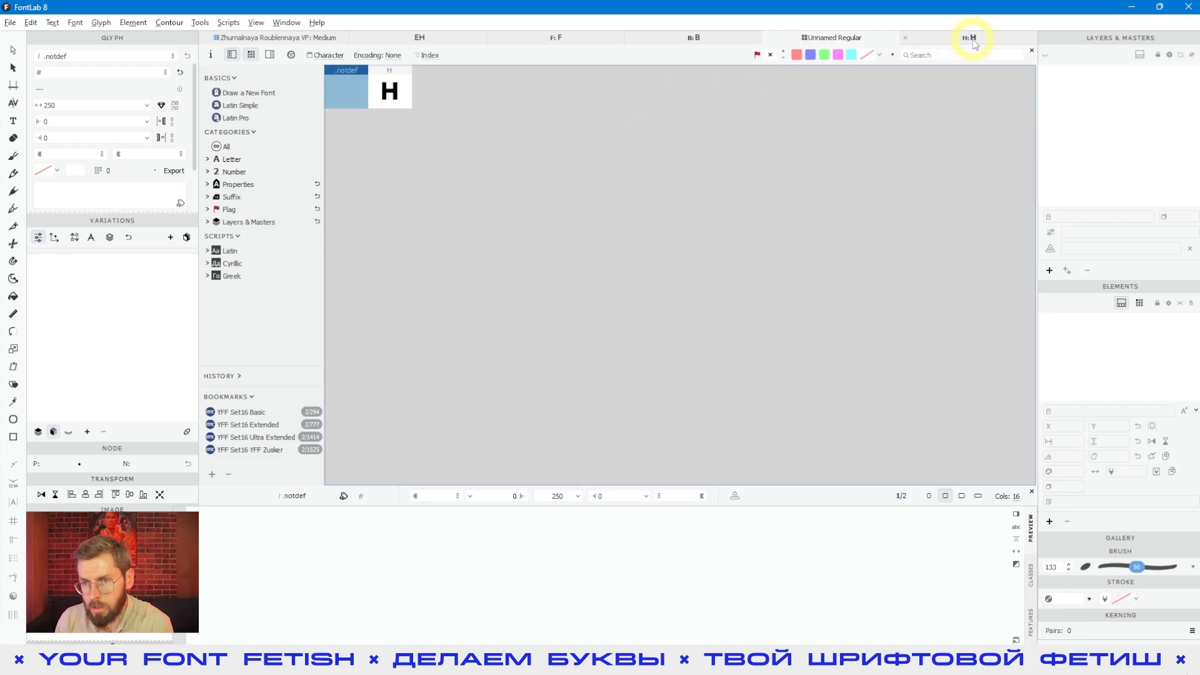
click(933, 37)
click(846, 38)
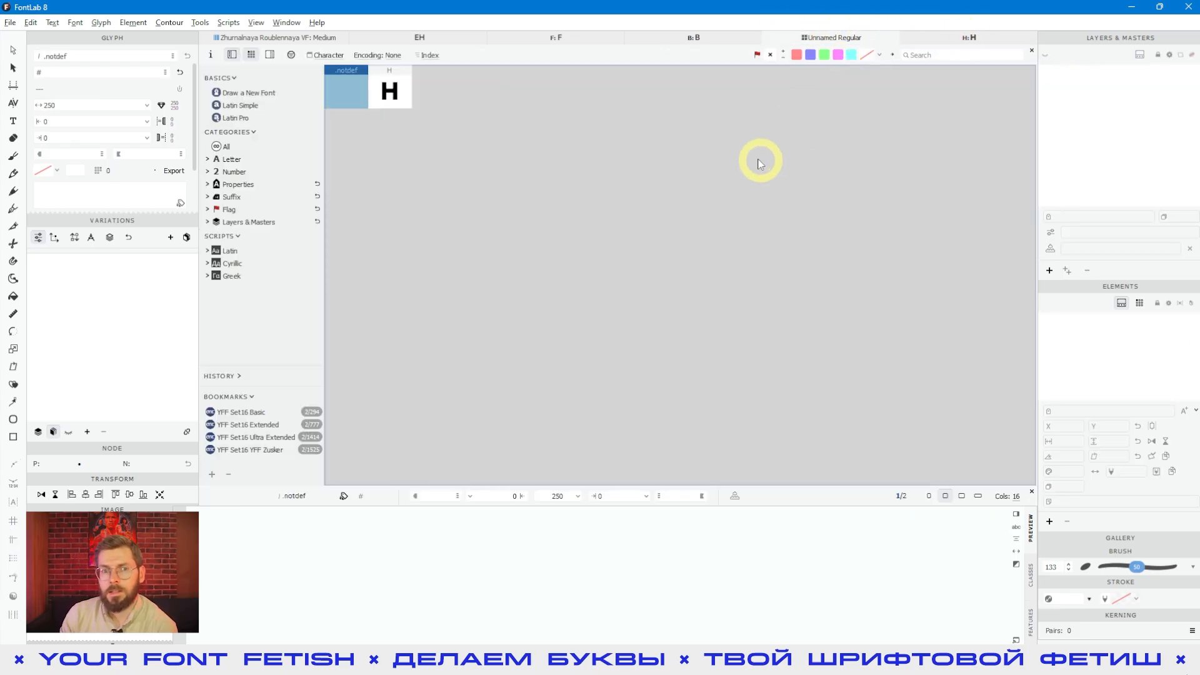
click(390, 112)
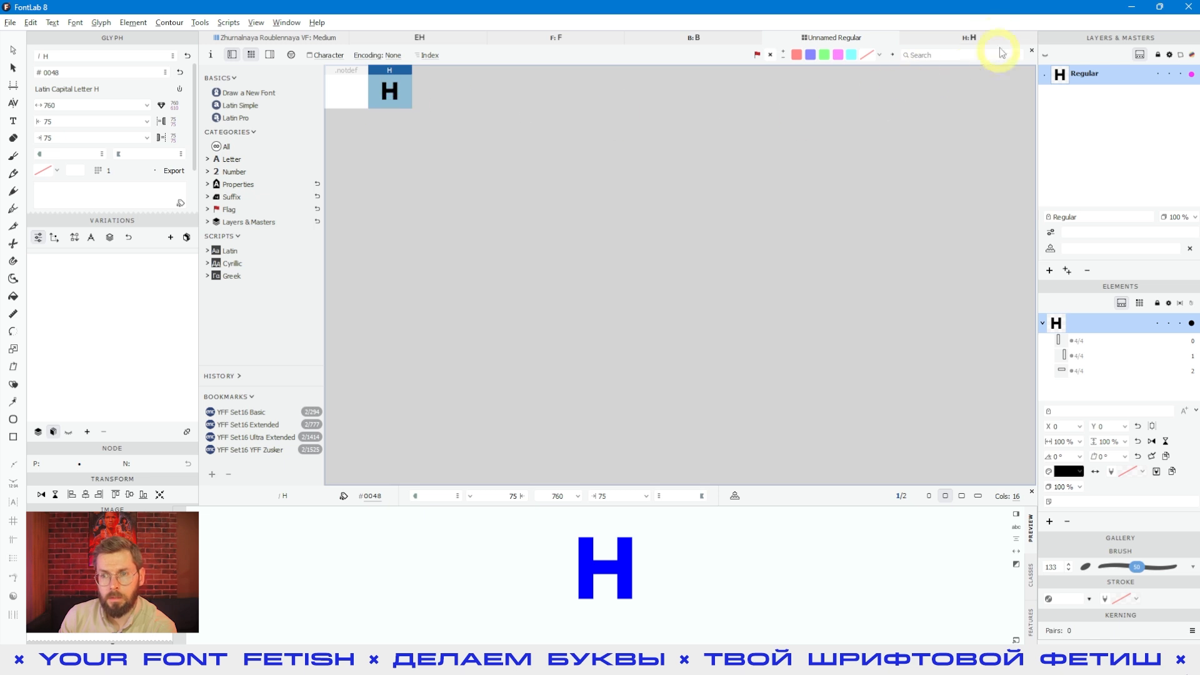
click(966, 37)
click(845, 38)
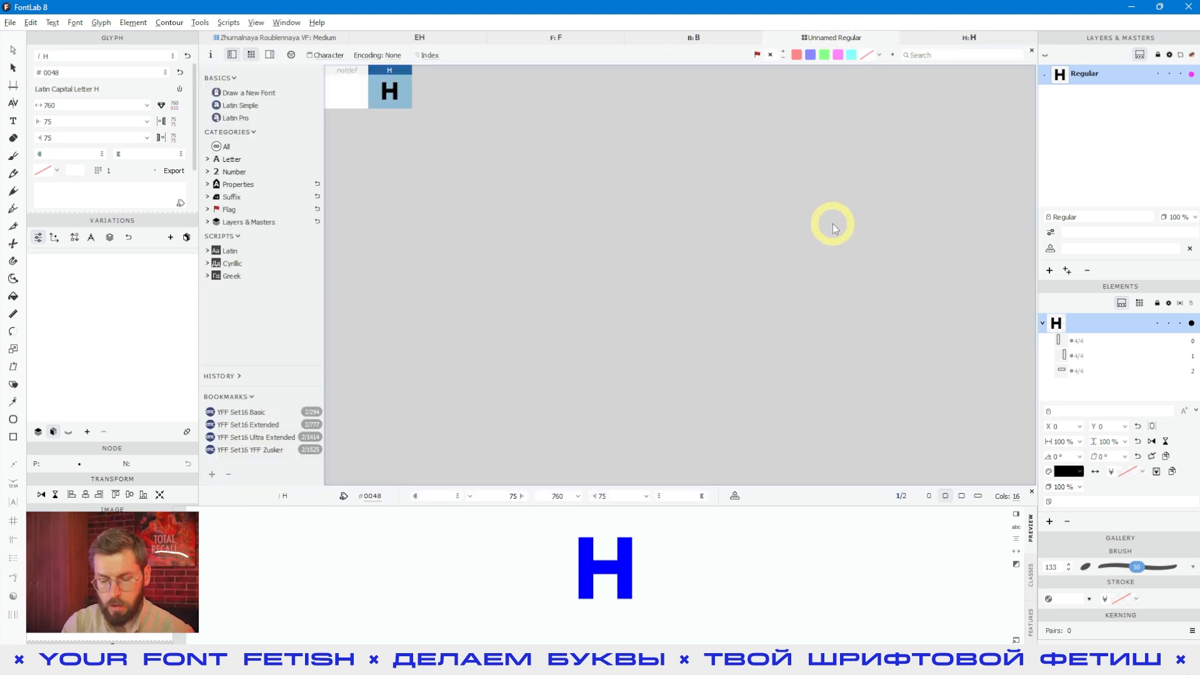
- Open the Zhurnalnaya Roublennaya VF 2024-08-25 file from the OLD folder, reveal the list of open fonts and select the V glyph
key(ctrl+o)
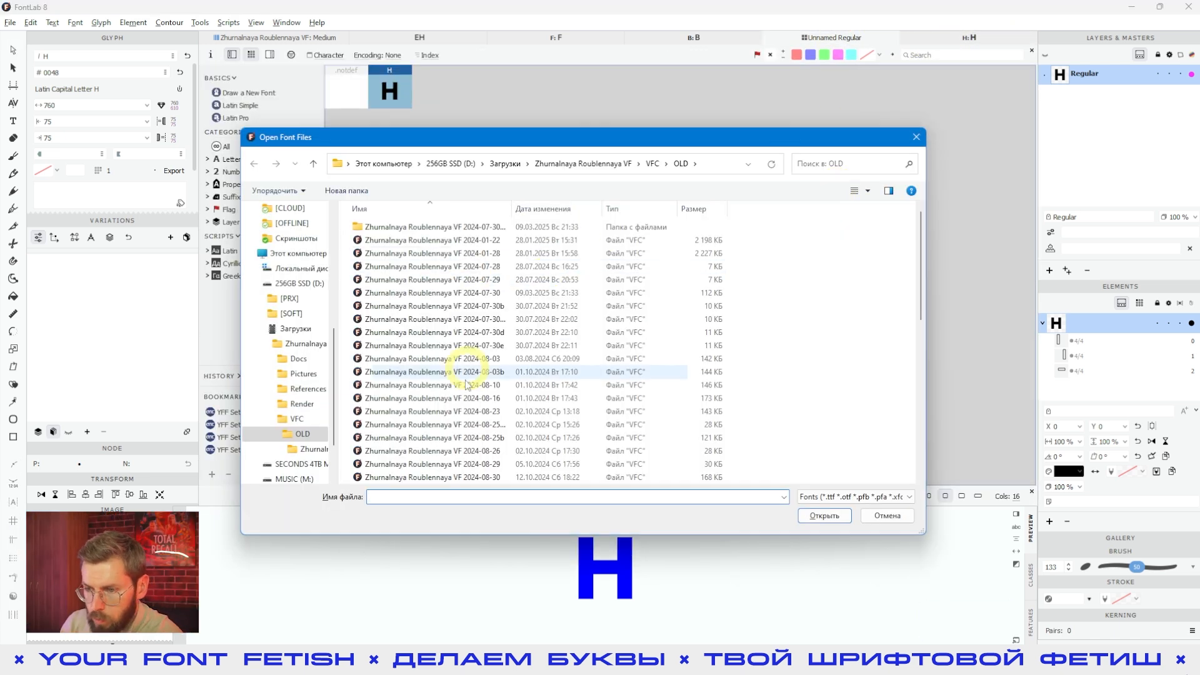
double_click(442, 423)
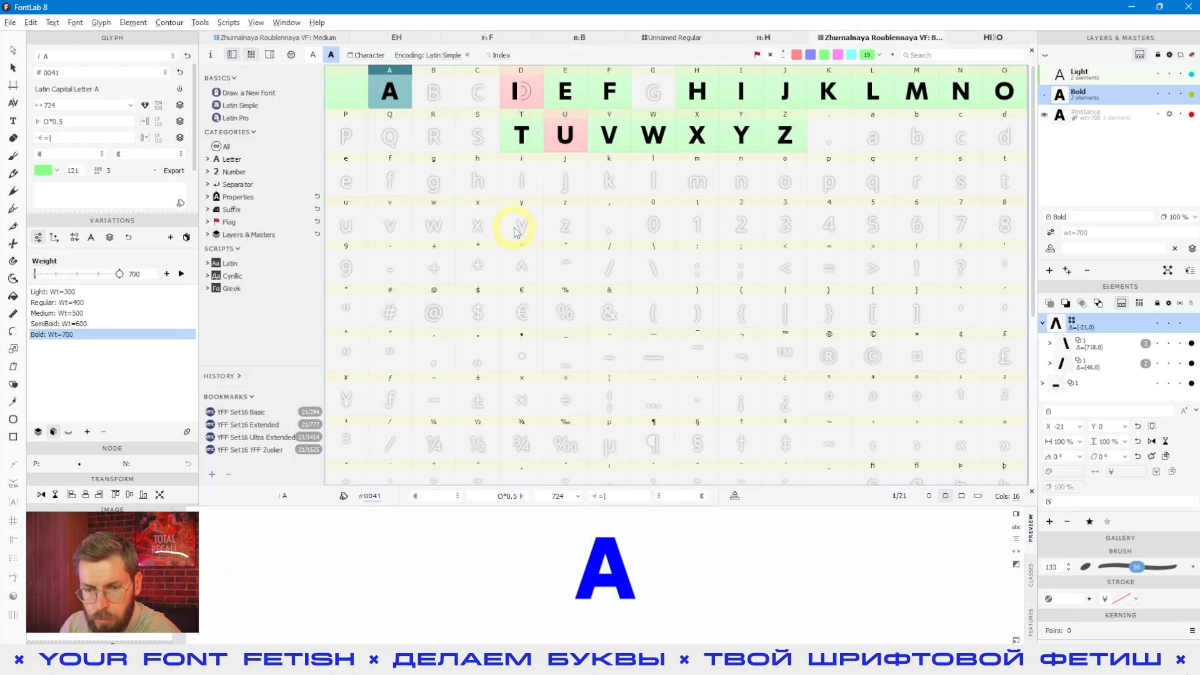
click(54, 452)
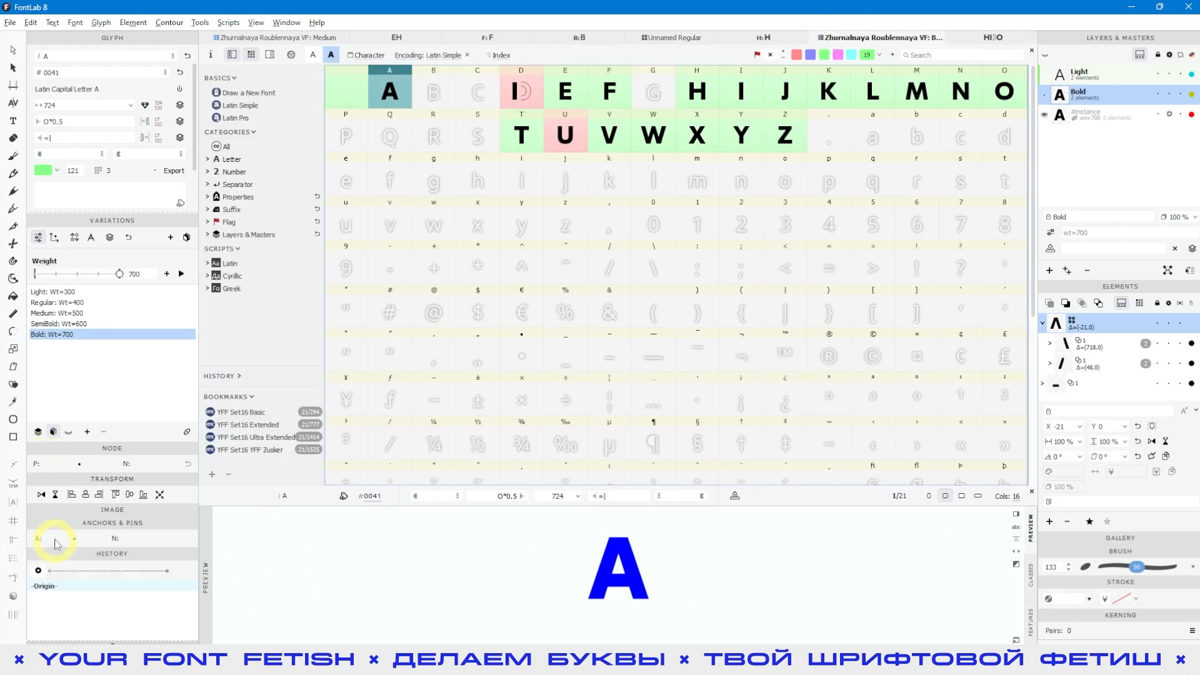
scroll(73, 418, down, 2)
scroll(108, 475, down, 2)
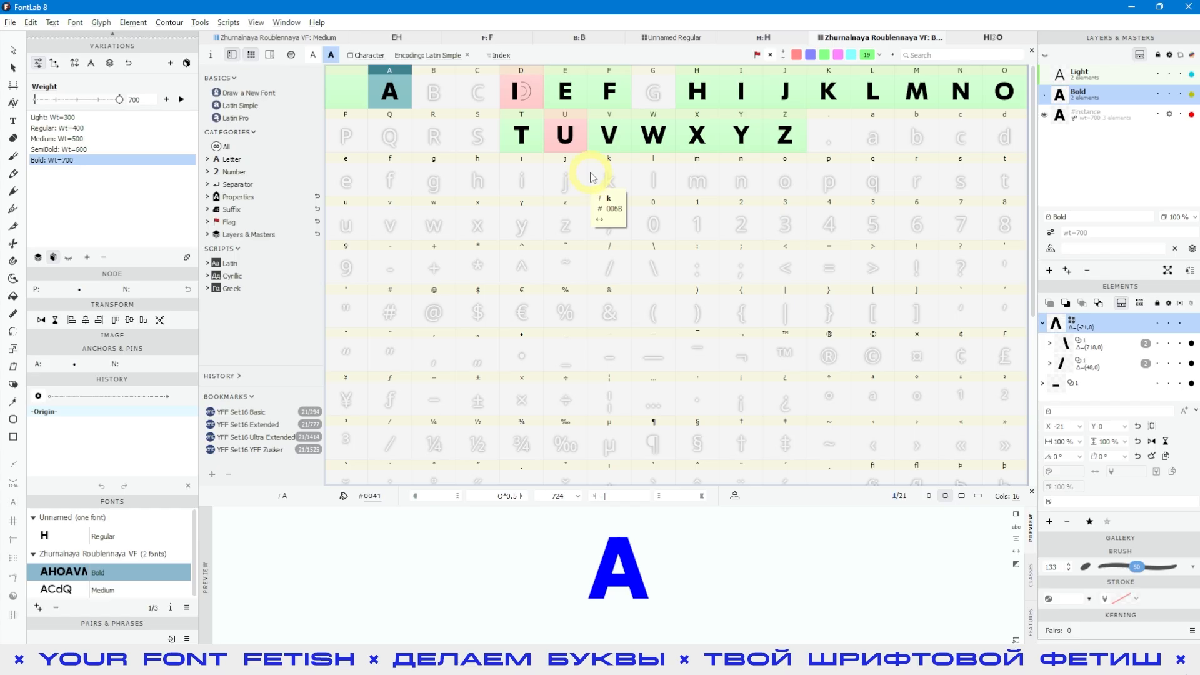
click(617, 144)
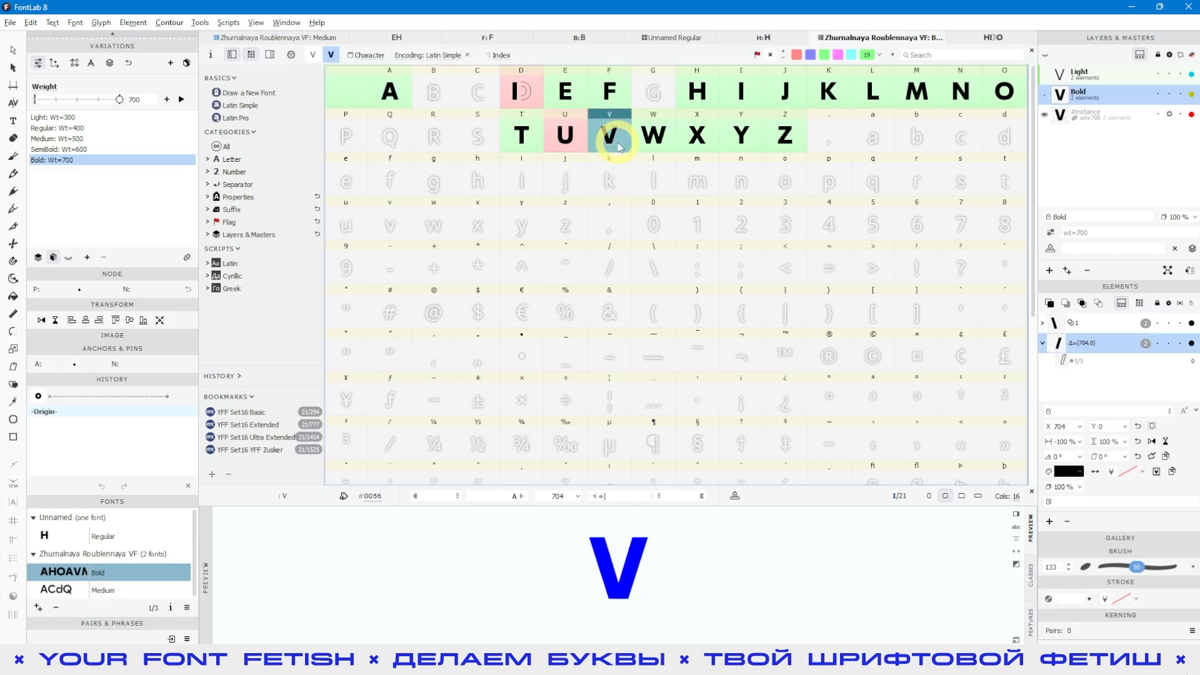
- Set the windows/tabs mode to Windows and tabs in the General preferences and reselect the V glyph
click(30, 22)
click(149, 384)
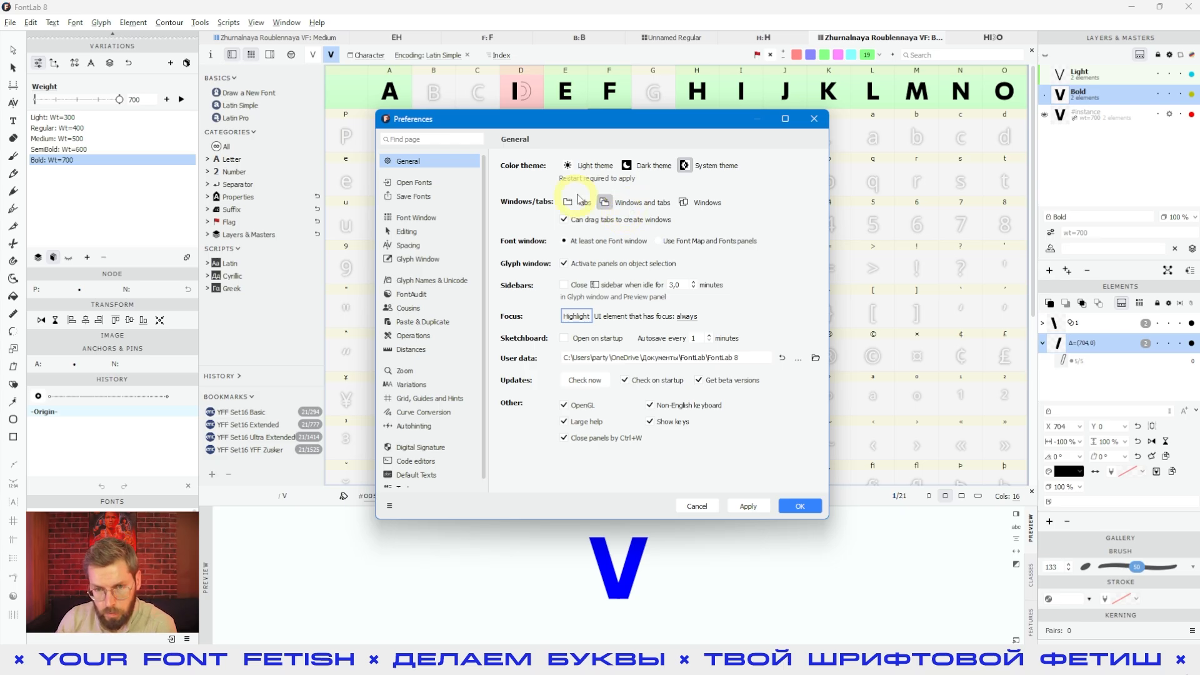
click(749, 505)
click(799, 506)
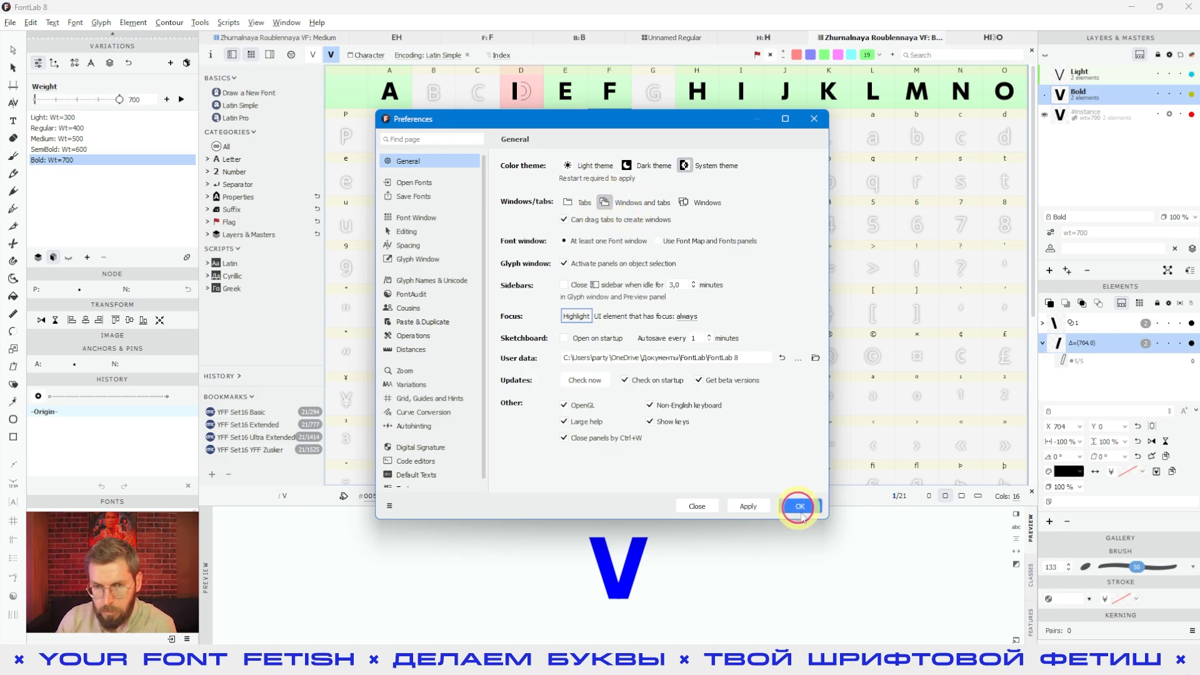
click(717, 257)
click(610, 137)
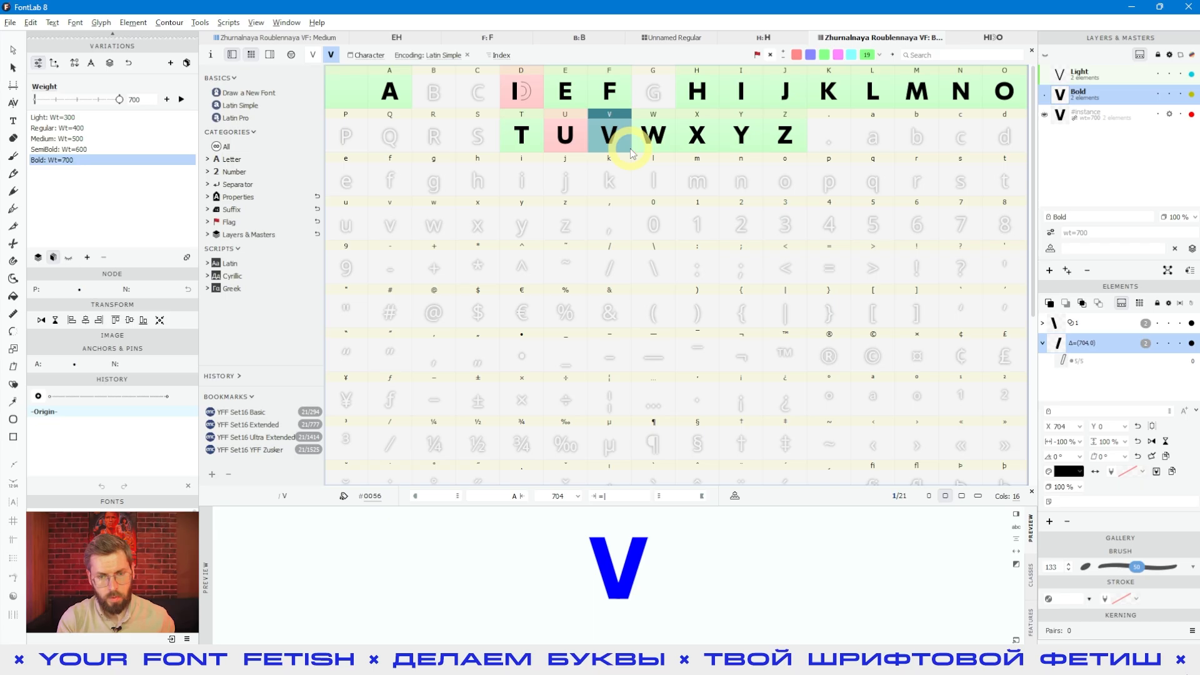
- Open Zhurnalnaya Roublennaya VF 2024-08-29.vfc, then shrink and reposition its separate window over the main one
key(ctrl+o)
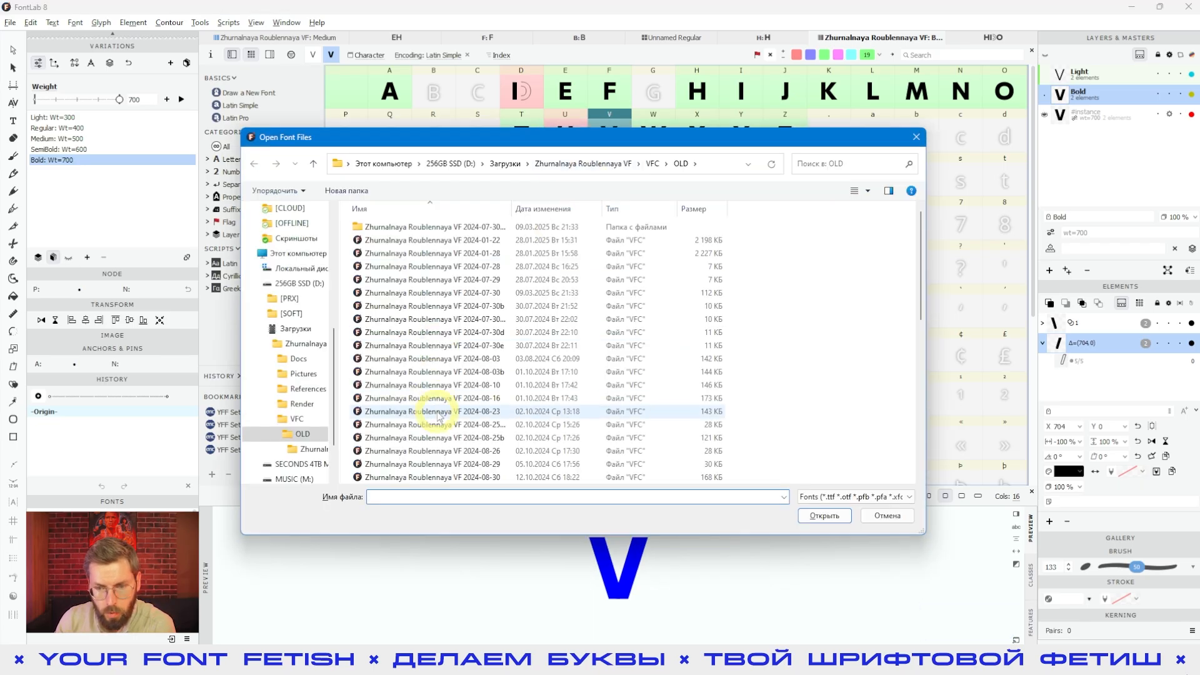
double_click(425, 464)
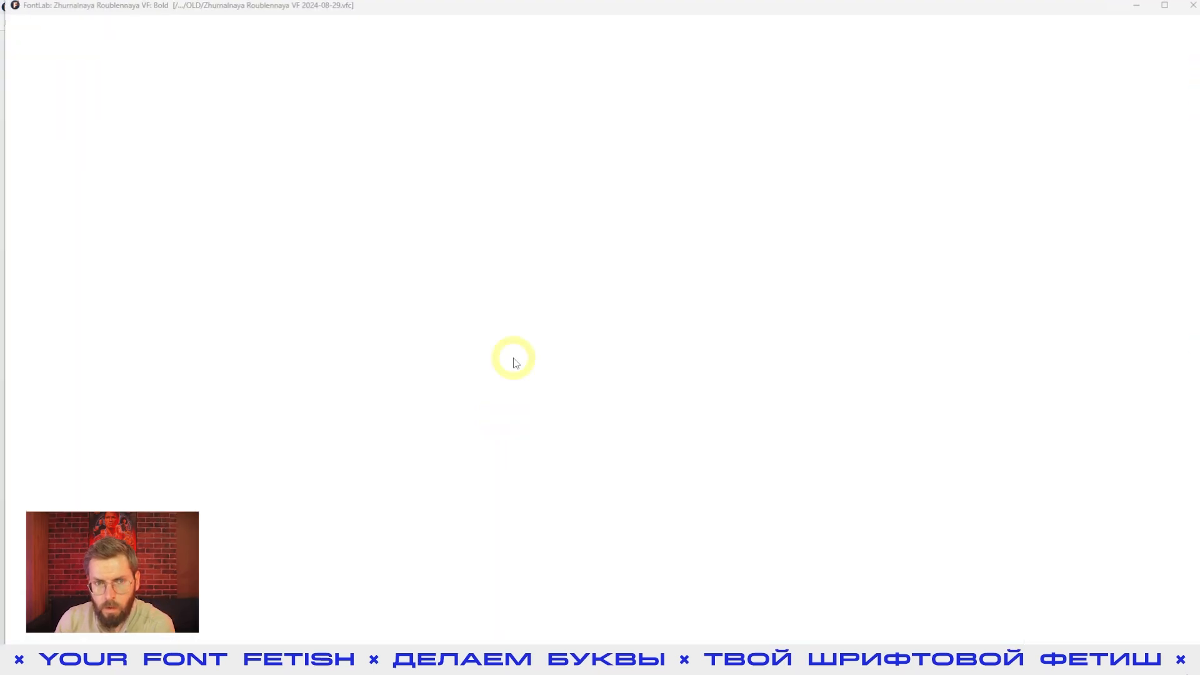
drag(172, 7, 354, 204)
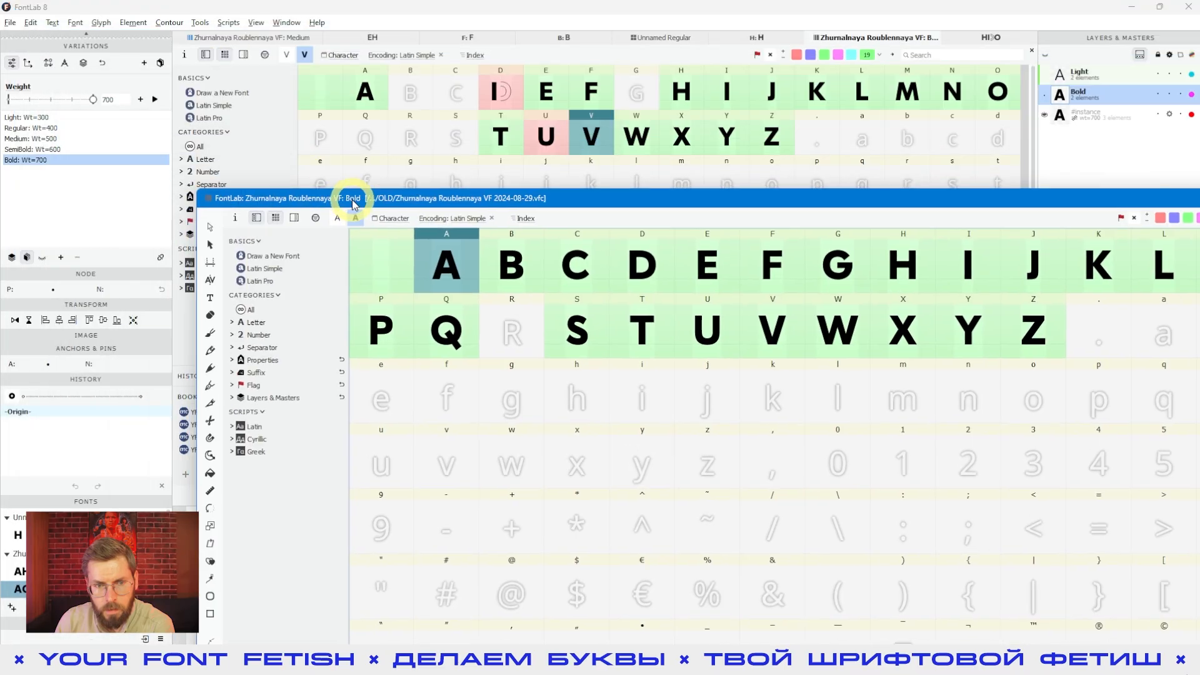
drag(201, 191, 387, 300)
drag(659, 303, 326, 69)
- Open the F glyph from the 2024-08-29 font as a tab in its window and return to the font overview
double_click(551, 153)
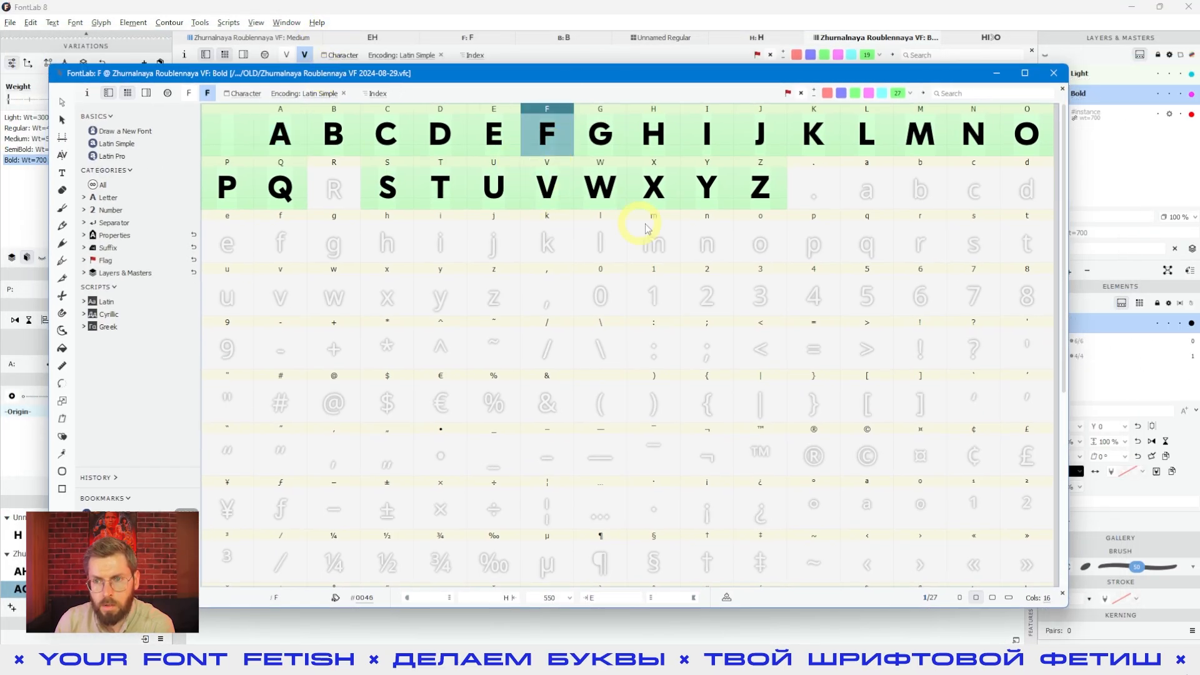
click(523, 92)
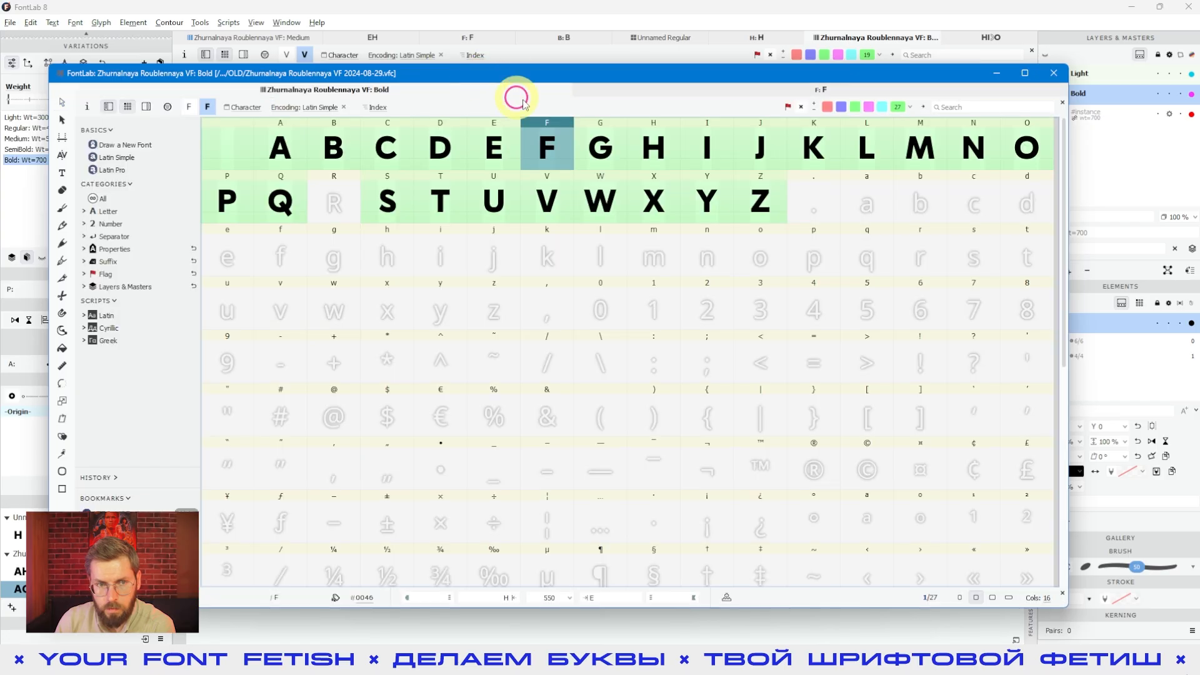
- Shrink and reposition the 2024-08-29 window, and select the U, E and V glyphs in the main window behind it
drag(517, 78, 622, 114)
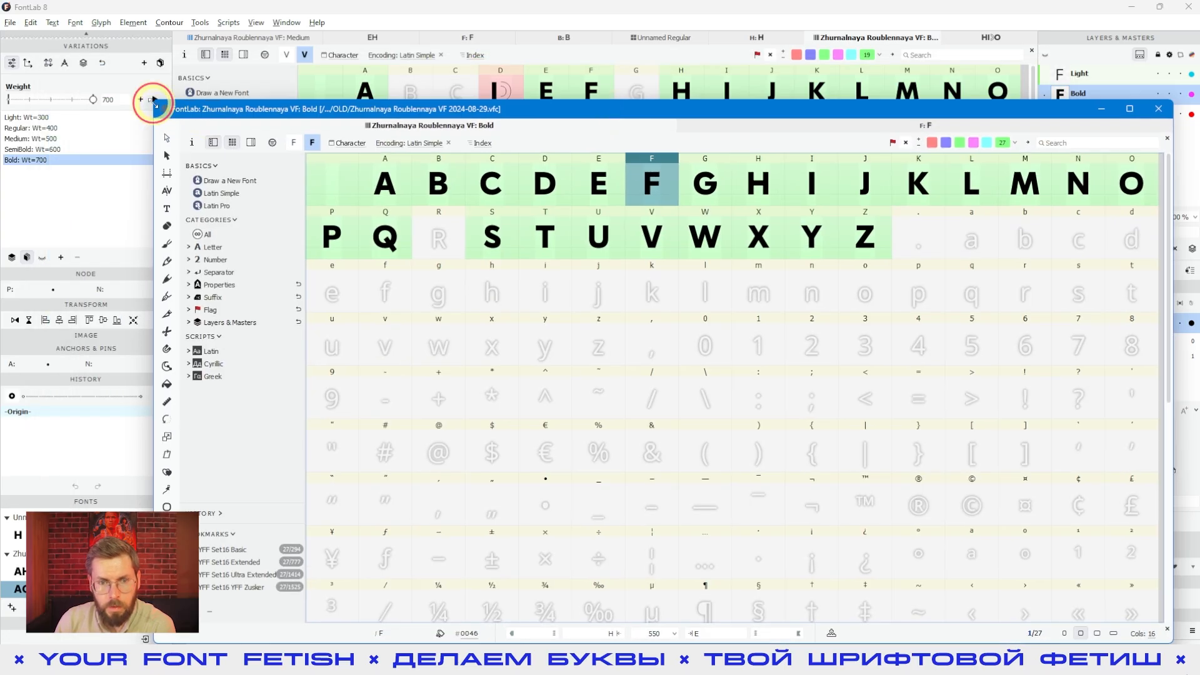
drag(153, 103, 394, 170)
click(541, 135)
click(534, 181)
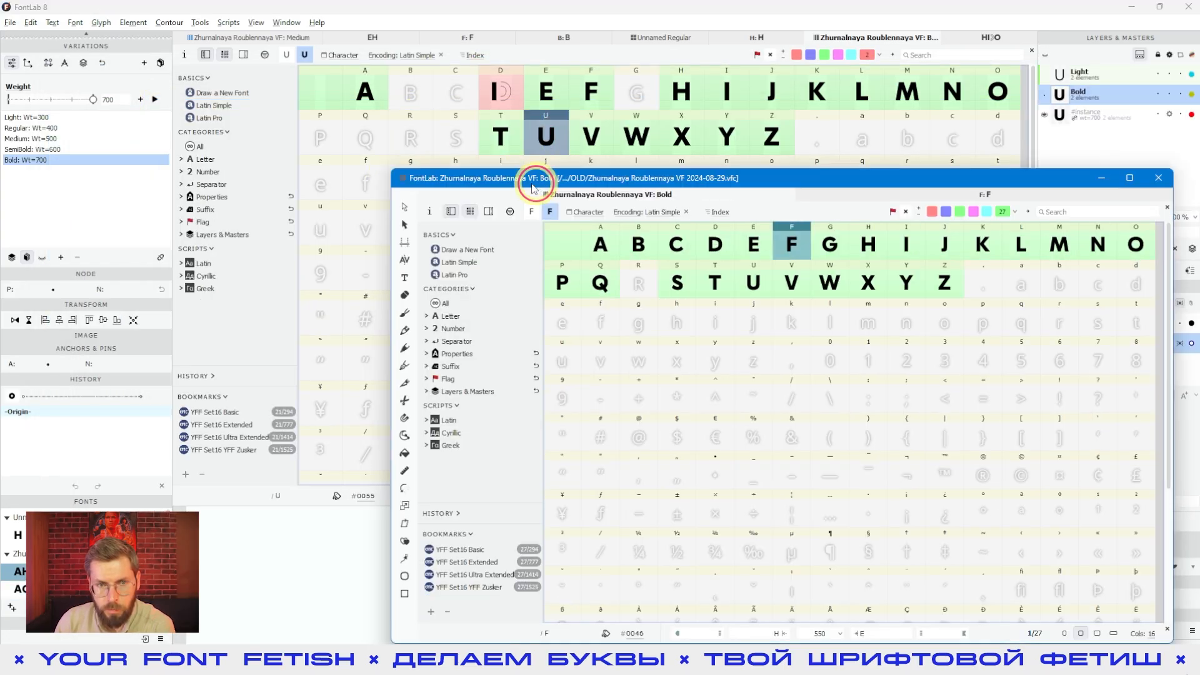
drag(533, 181, 441, 171)
click(548, 83)
click(600, 133)
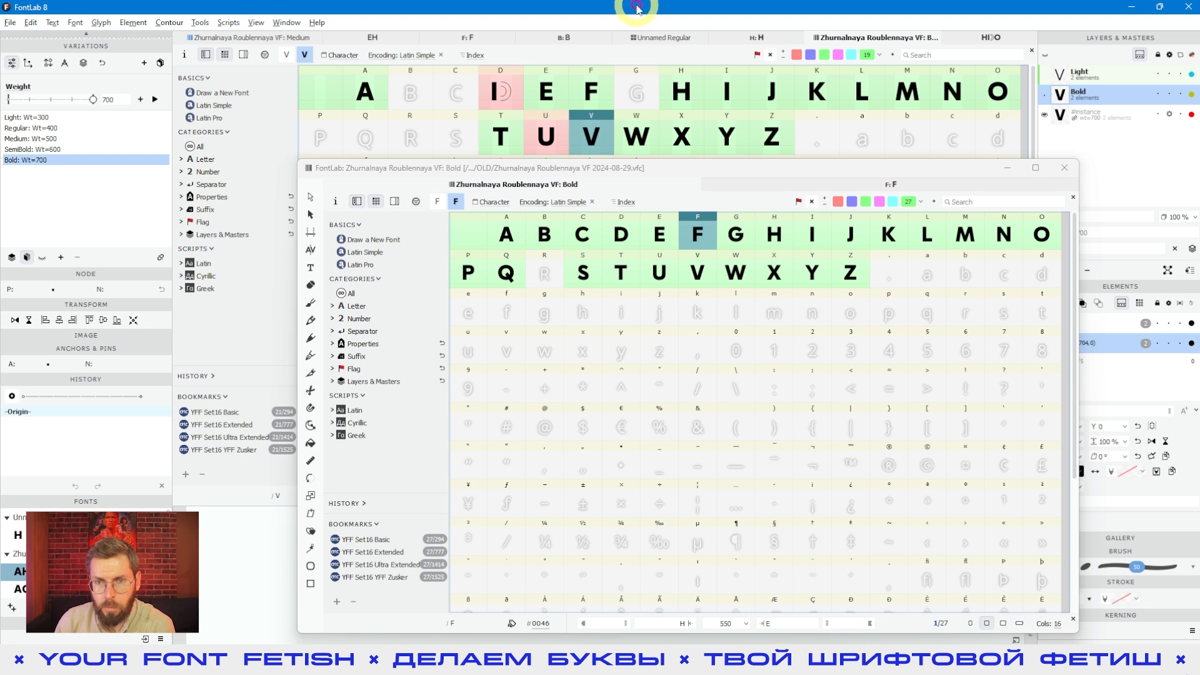
- Move the main and 2024-08-29 windows independently, select F in the main window, and maximize the main window again
drag(636, 7, 629, 54)
drag(587, 167, 639, 169)
click(586, 147)
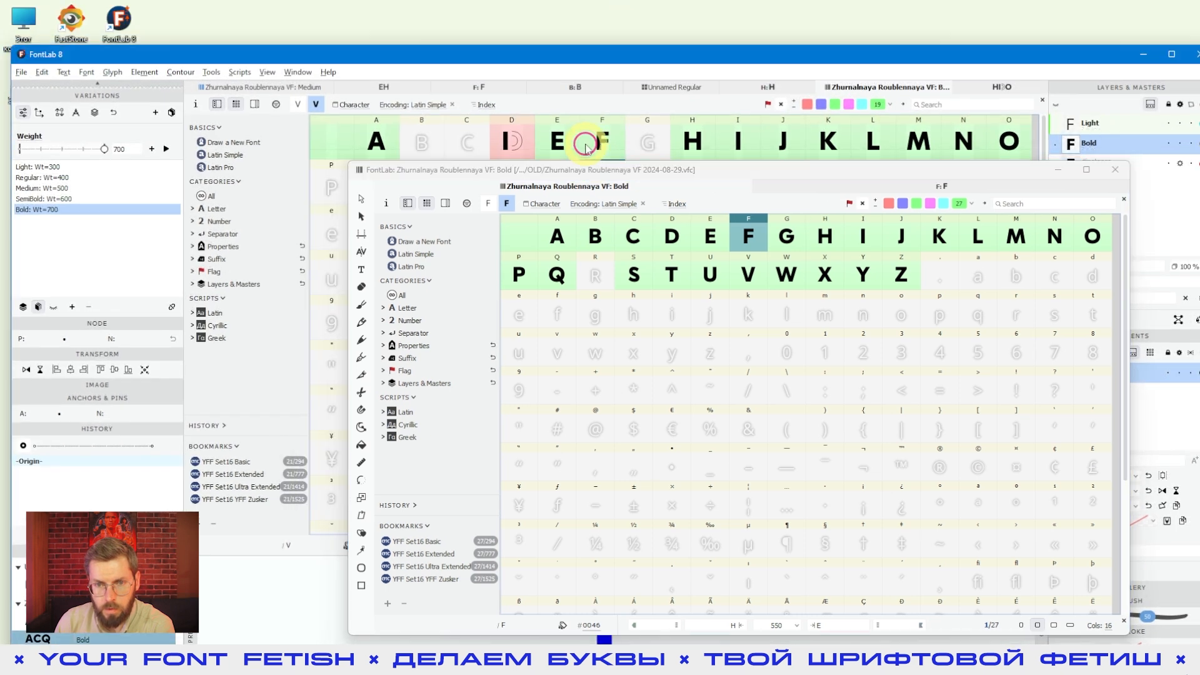
click(597, 169)
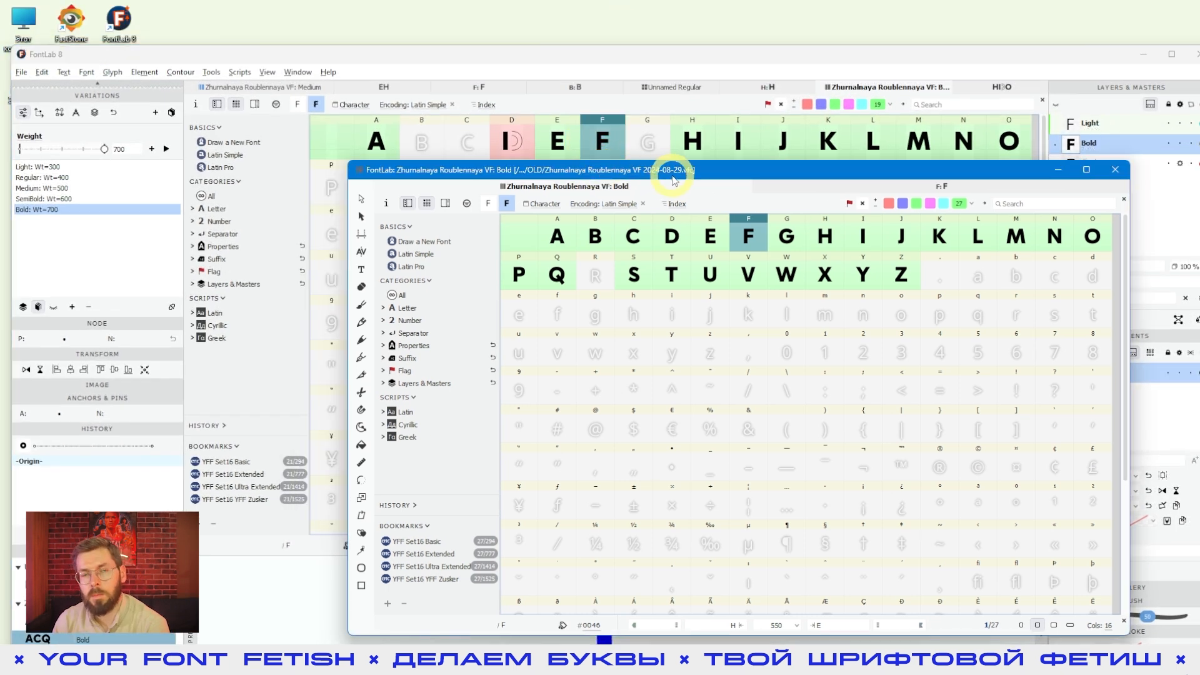
drag(685, 175, 509, 133)
double_click(609, 50)
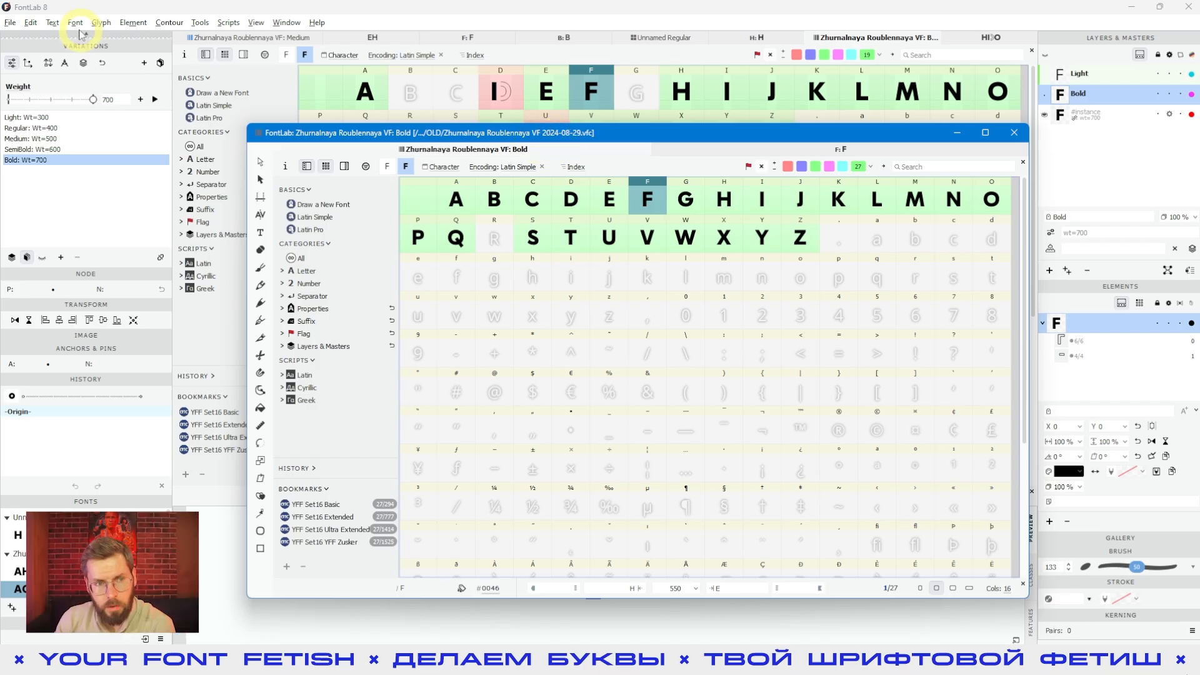
- Set the windows/tabs mode to Windows in the General preferences and apply it
click(10, 22)
mouse_move(31, 22)
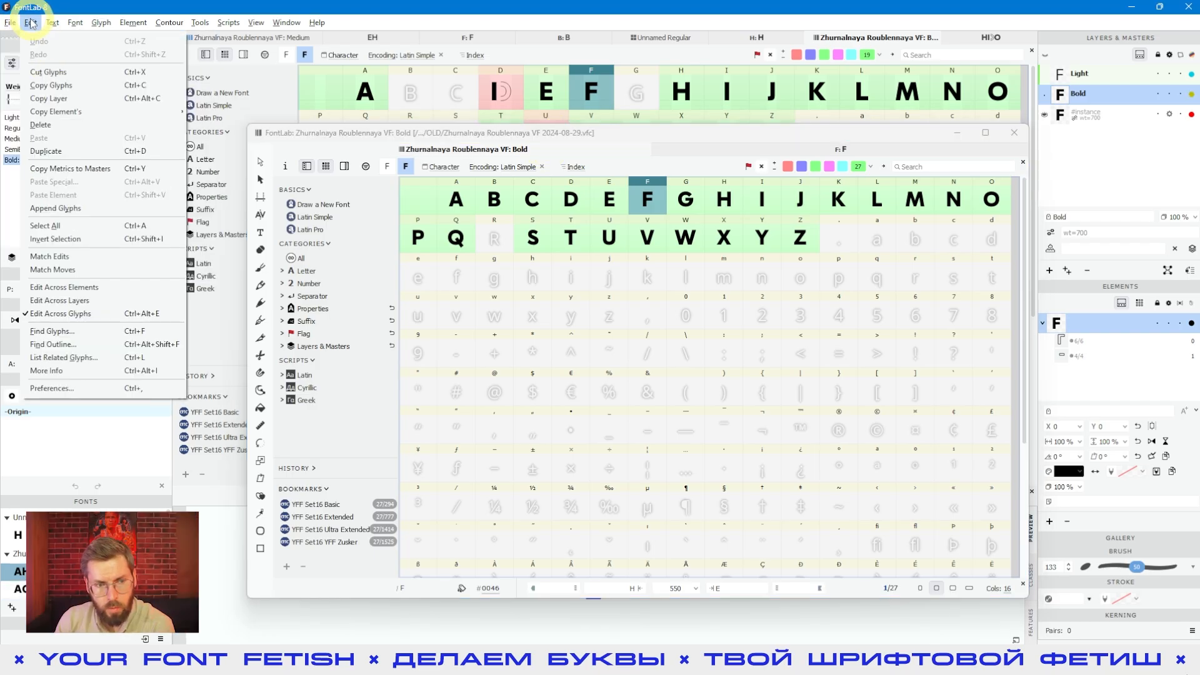
click(81, 389)
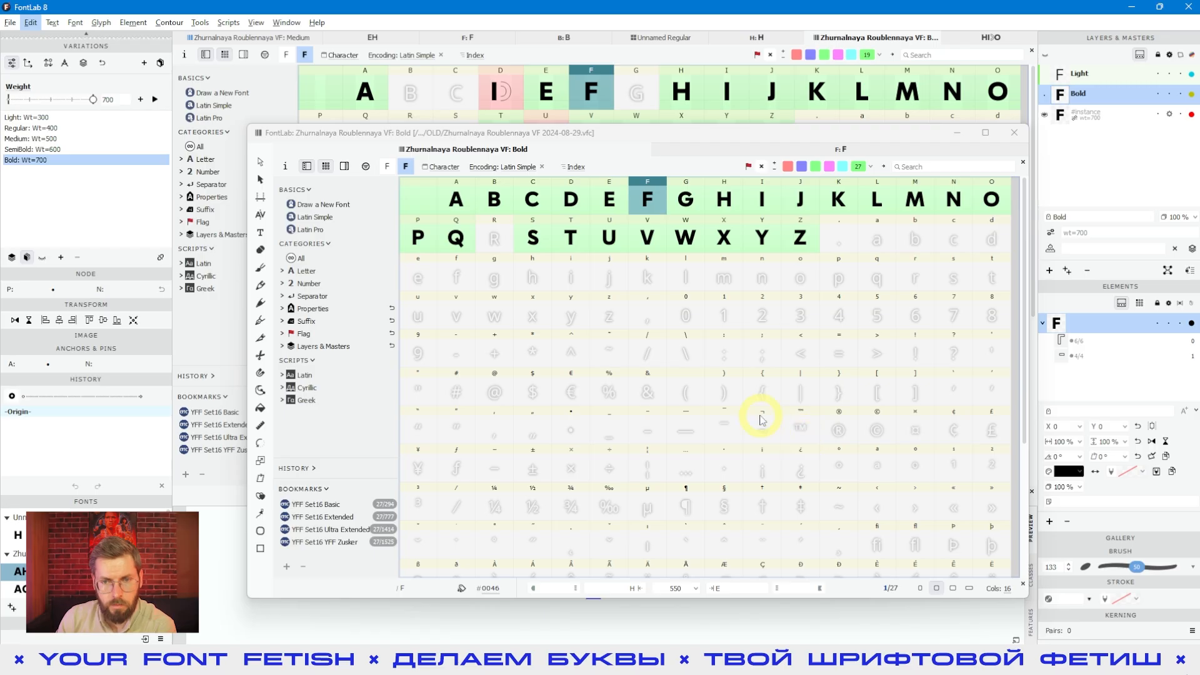
click(703, 203)
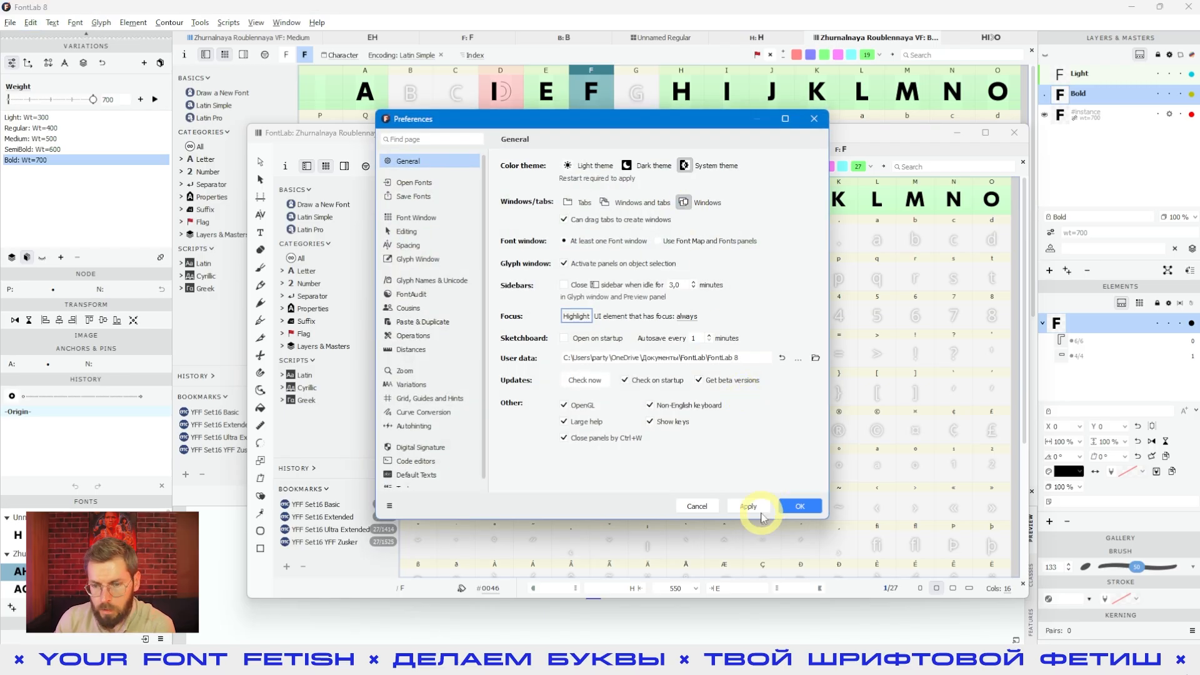
click(758, 506)
click(795, 510)
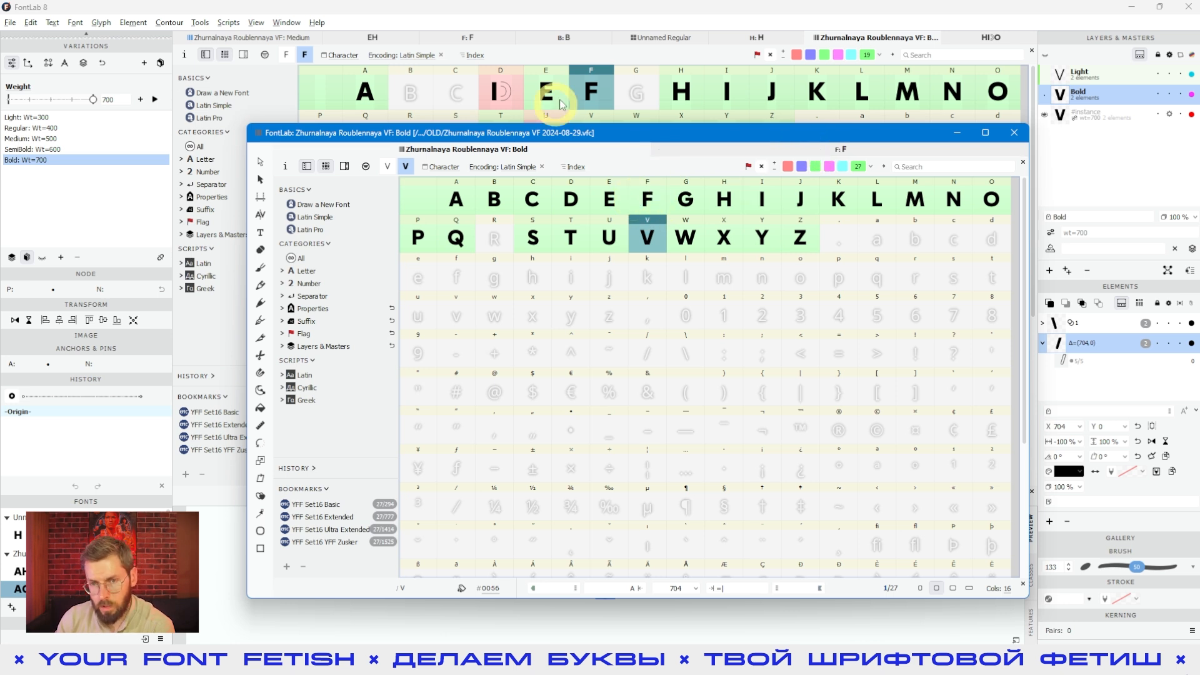
- Open the G and S glyphs of the 2024-08-29 font, each in its own separate window
click(685, 206)
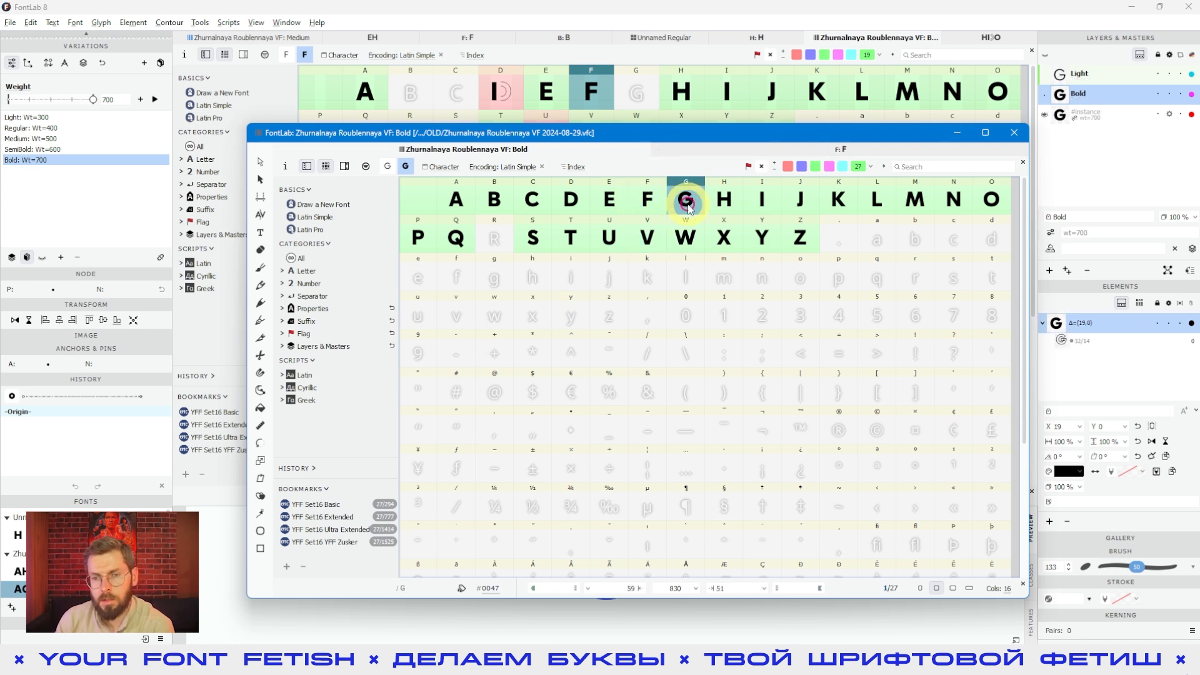
double_click(686, 205)
drag(461, 32, 337, 197)
click(513, 156)
double_click(537, 231)
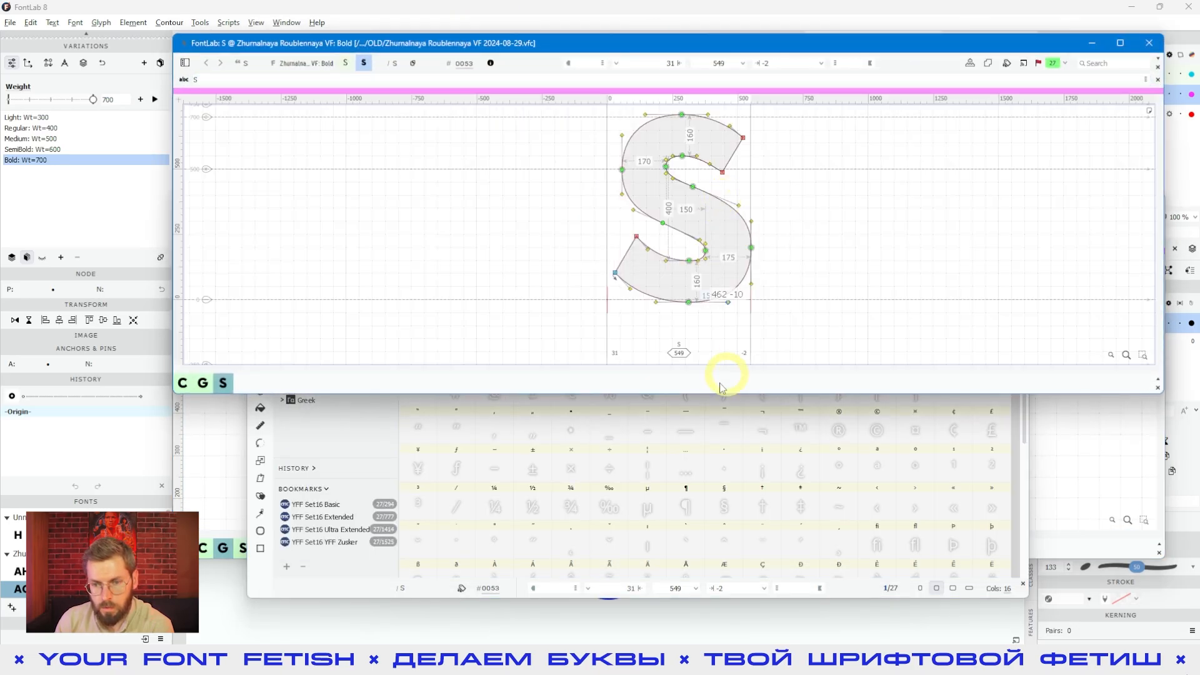
- Open the W glyph in its own window, then resize that window and move it lower over the other windows
click(715, 376)
click(688, 233)
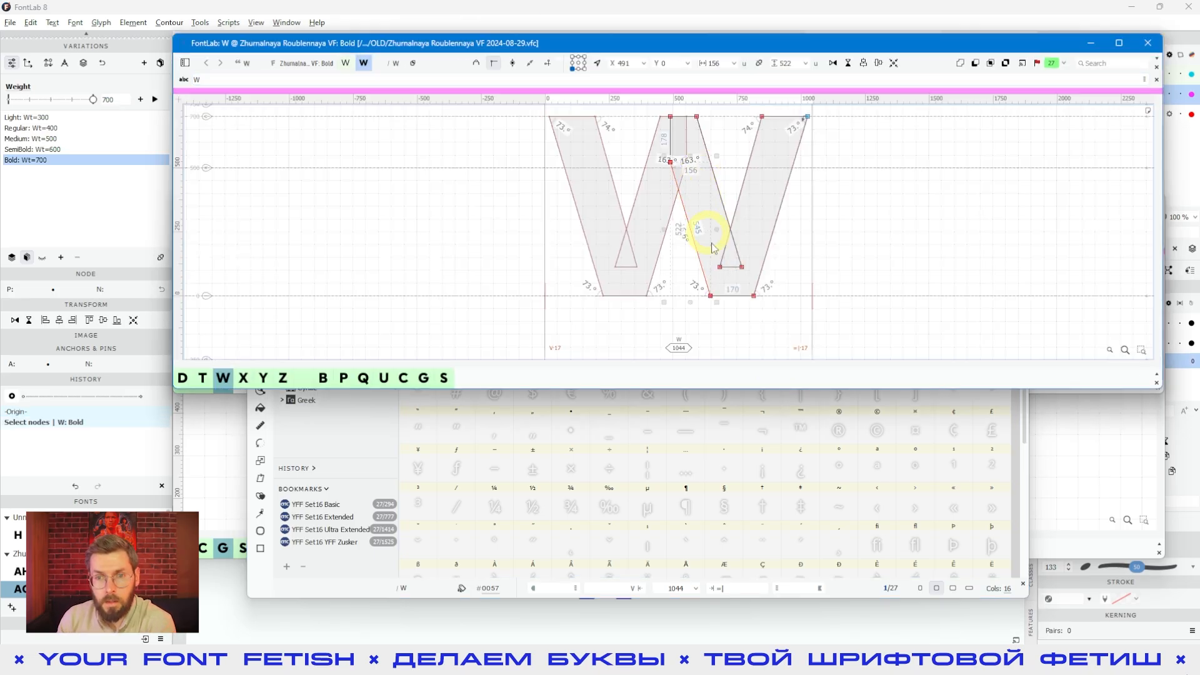
drag(570, 35, 644, 29)
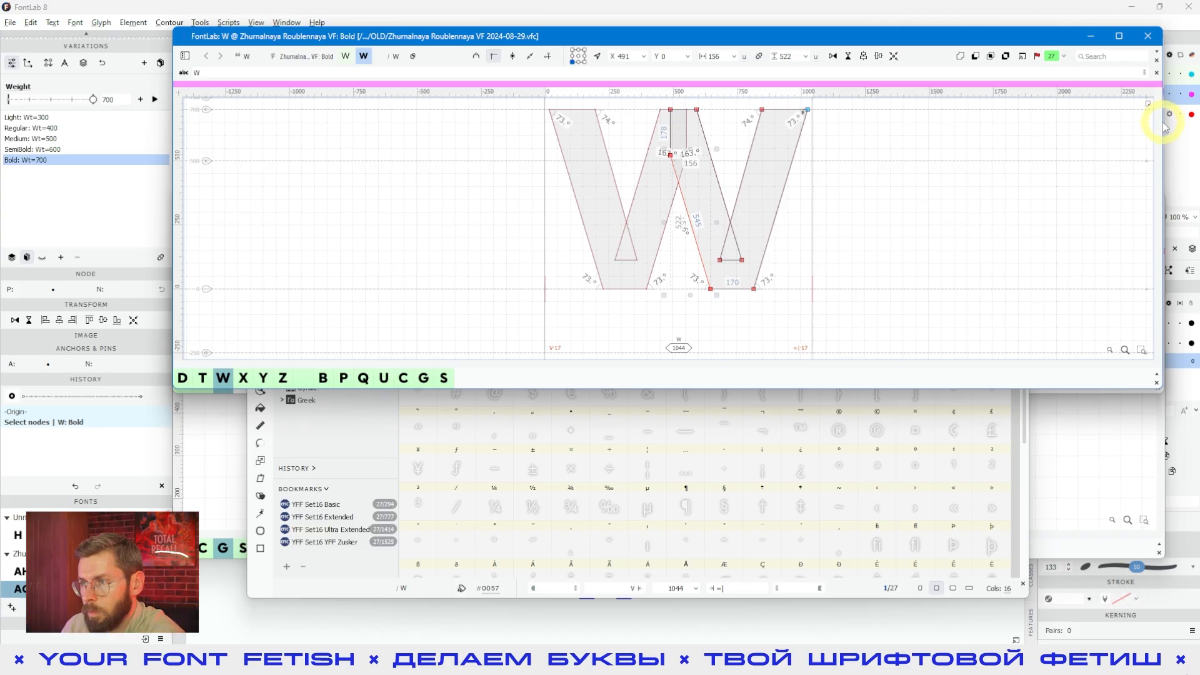
drag(1162, 122, 952, 154)
drag(611, 32, 659, 214)
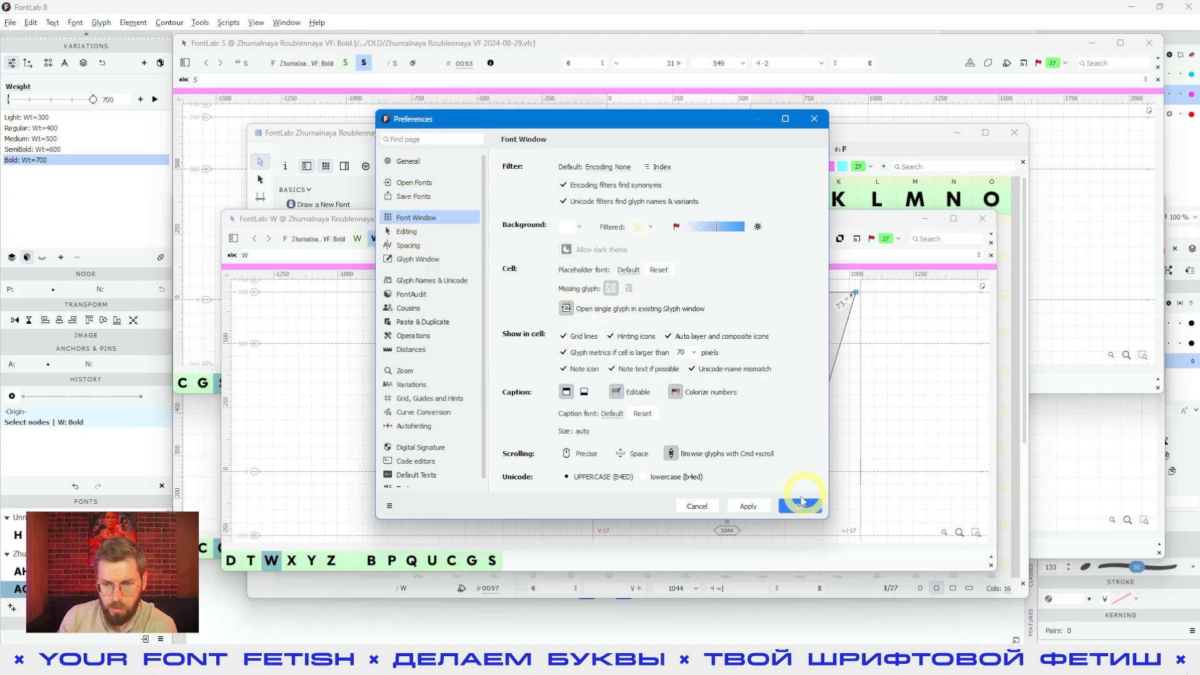
- Accept the Font Window preferences with Open single glyph in existing Glyph window enabled, and bring the 2024-08-29 font window forward
click(801, 506)
click(650, 139)
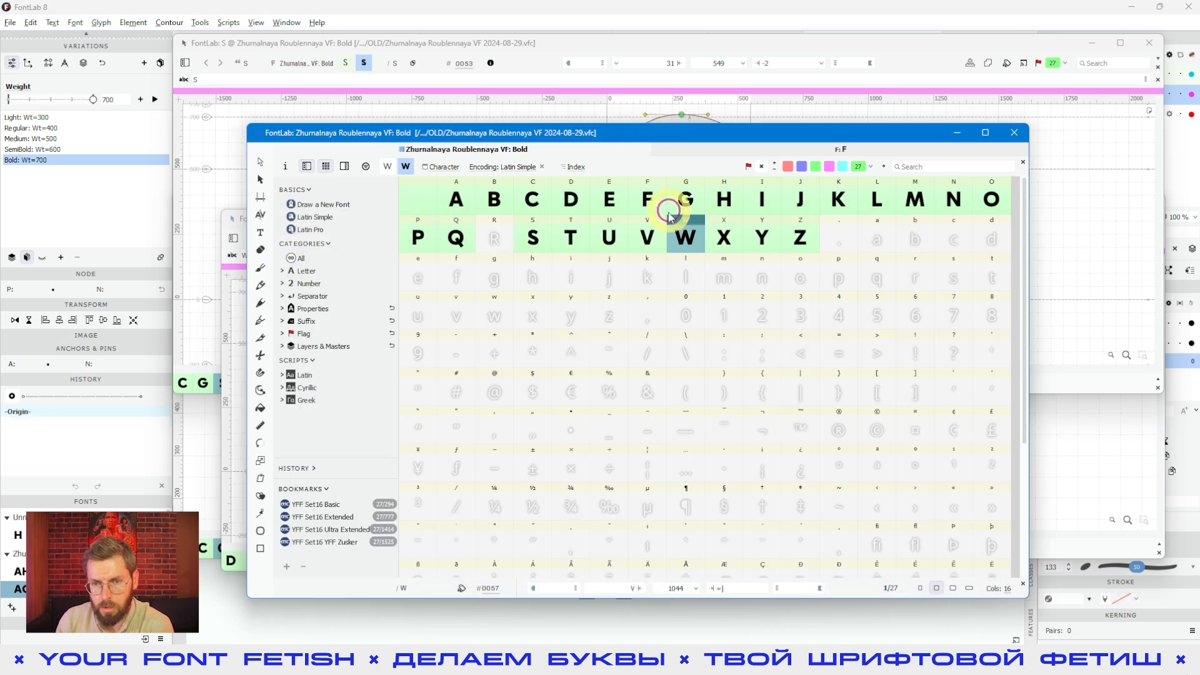
- Open the V glyph from the 2024-08-29 font window, move that window, open the W glyph, and move its window aside
double_click(650, 233)
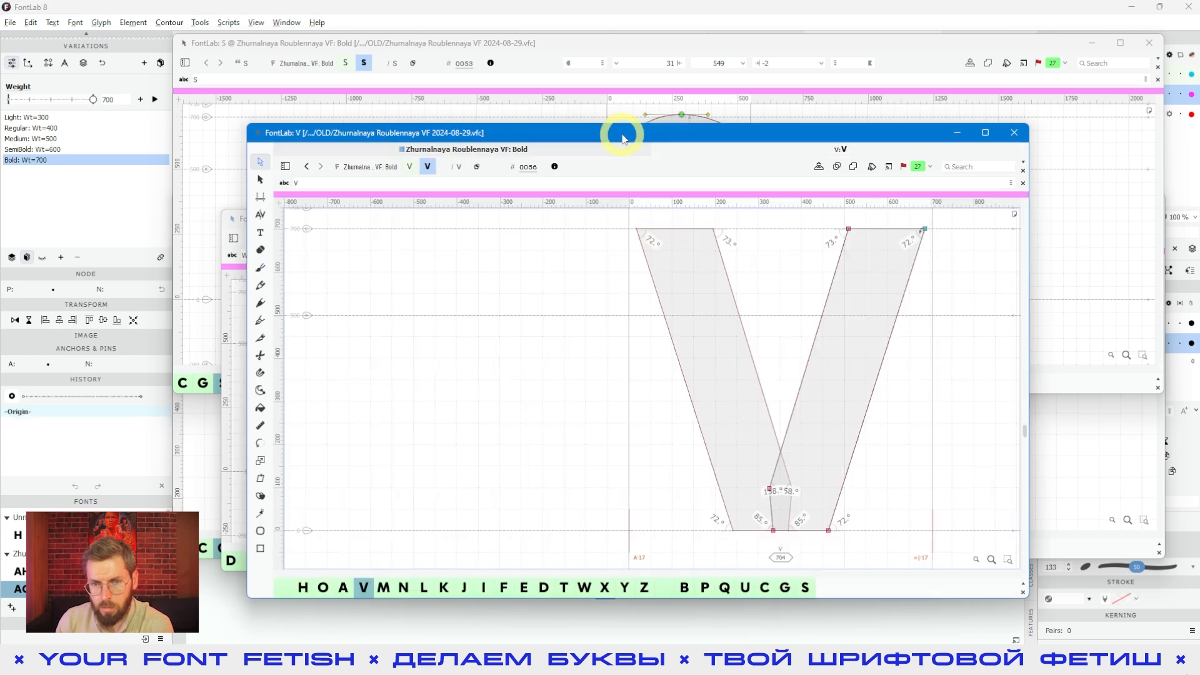
drag(622, 129, 744, 214)
click(675, 235)
double_click(808, 324)
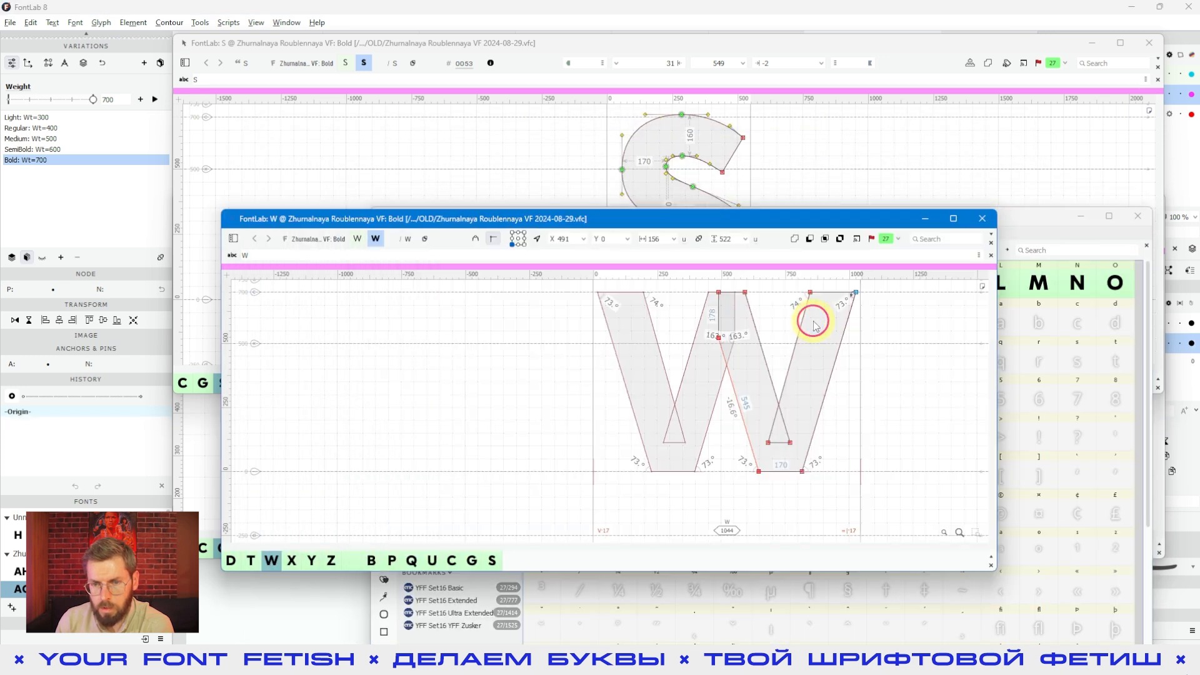
drag(682, 215, 481, 155)
- Open the Y glyph from the 2024-08-29 font window, return to the font overview, and move the window over the others
click(892, 298)
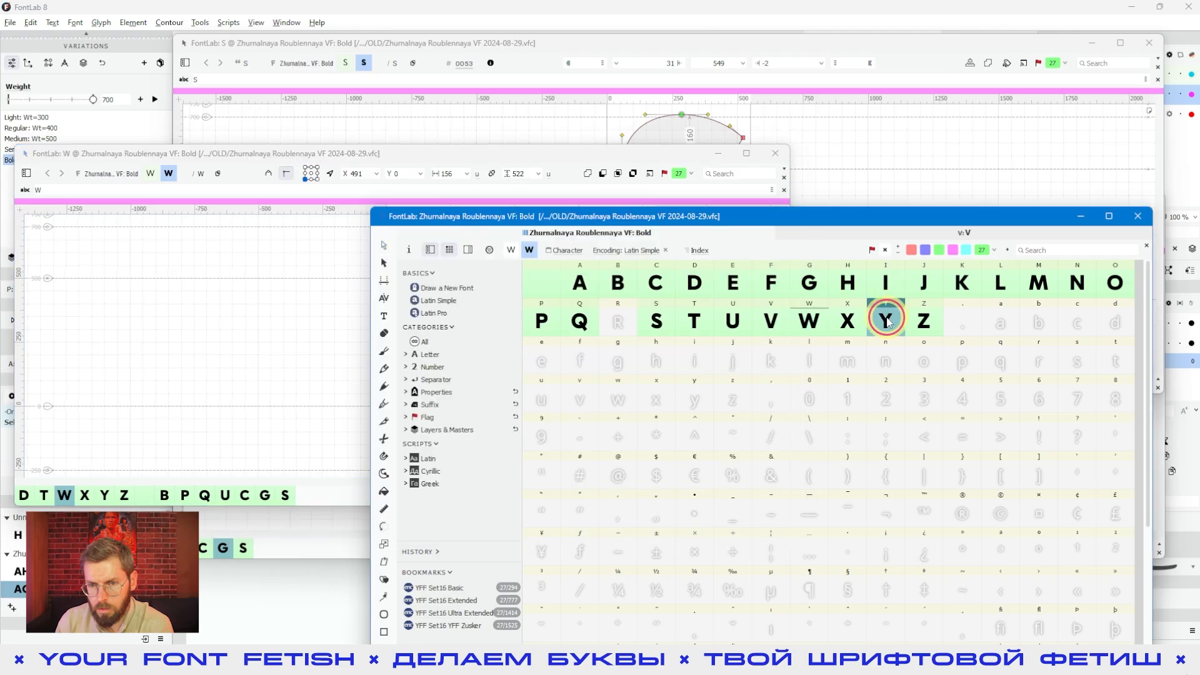
double_click(884, 317)
click(710, 240)
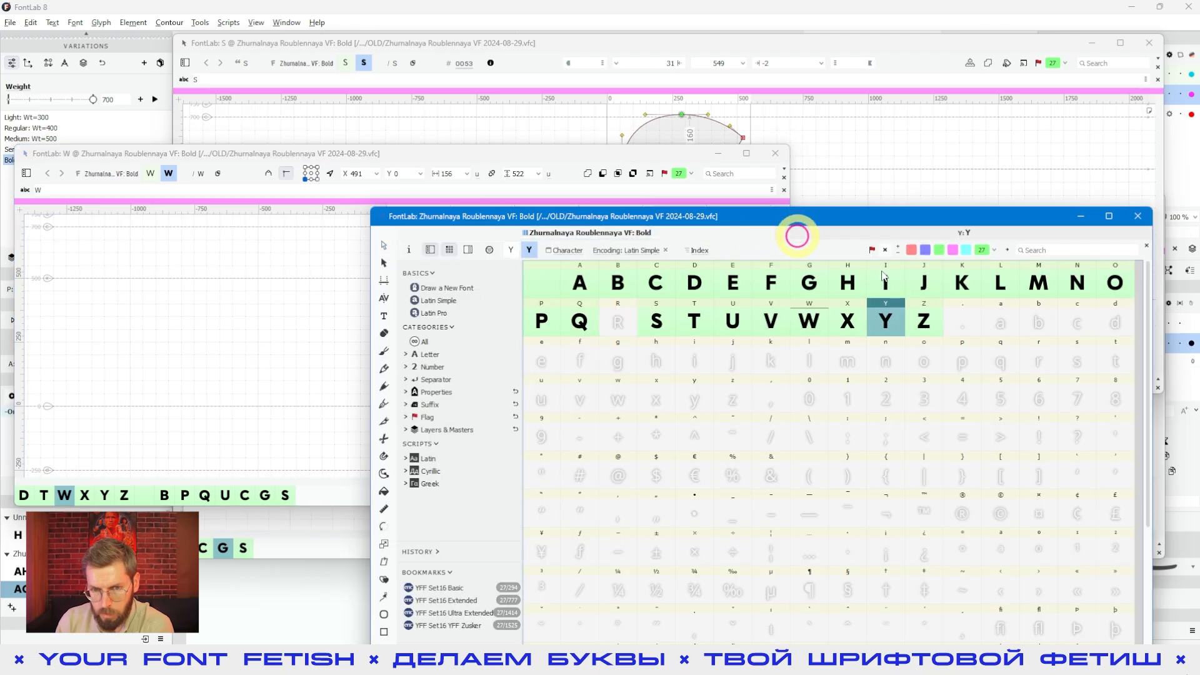
drag(691, 214, 613, 118)
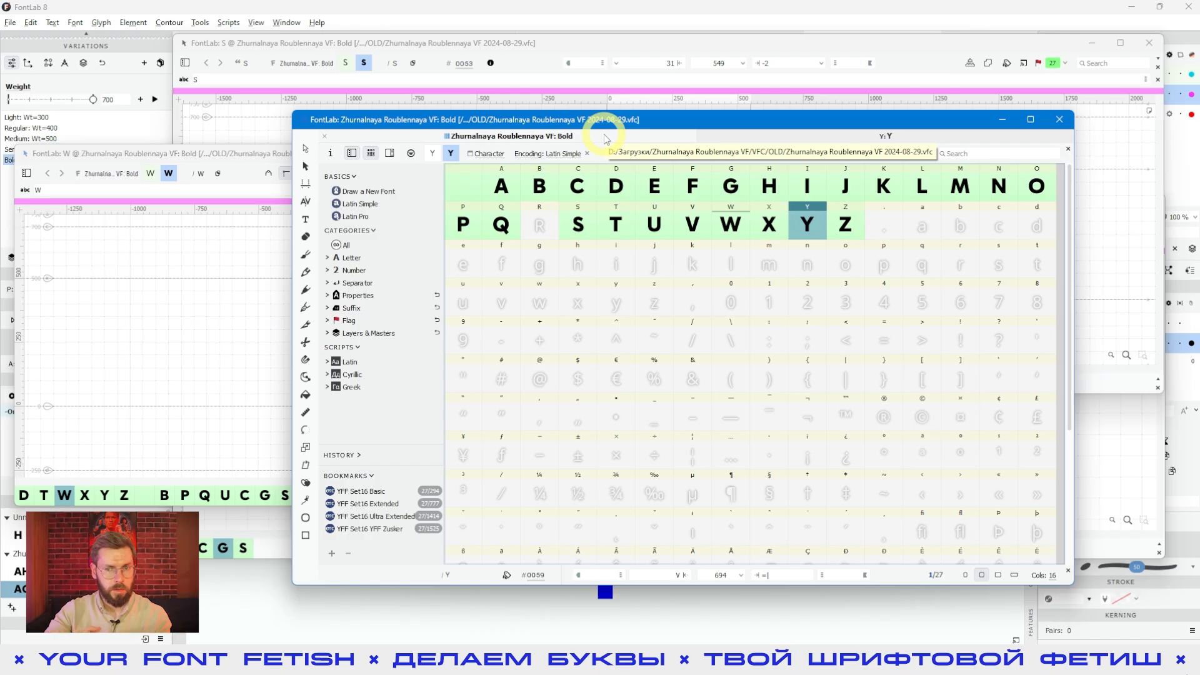
- Disable Open single glyph in existing Glyph window, set the windows/tabs mode to Tabs, and accept the preferences
click(30, 22)
click(402, 347)
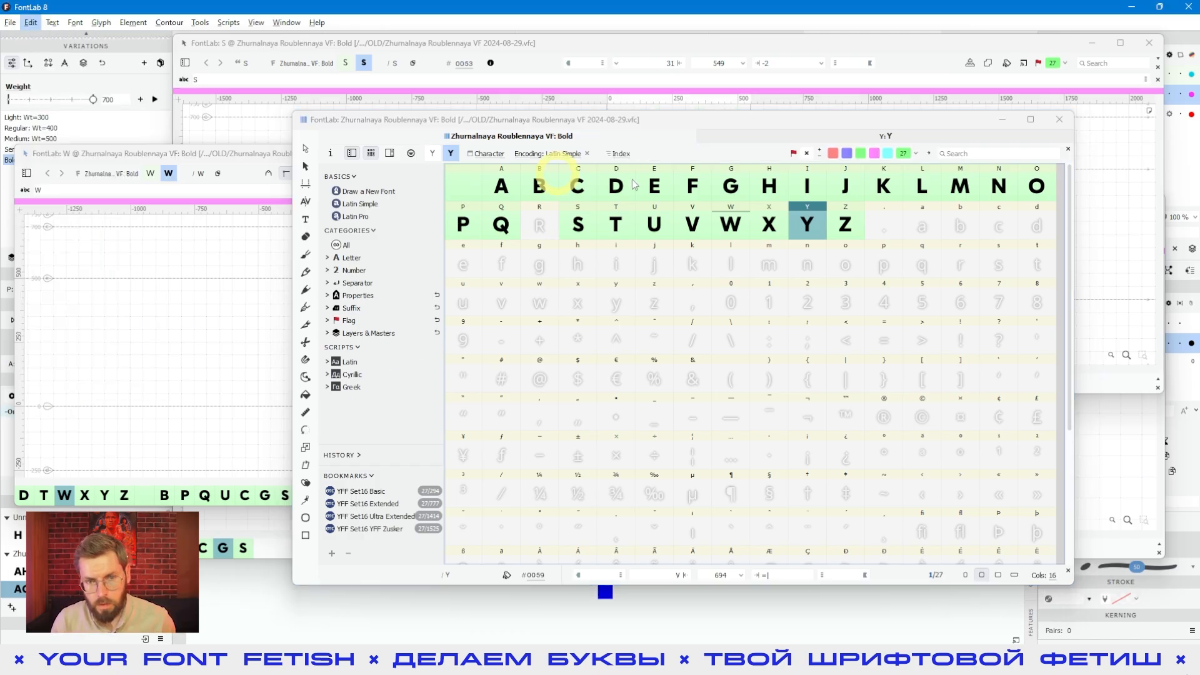
drag(590, 125, 299, 109)
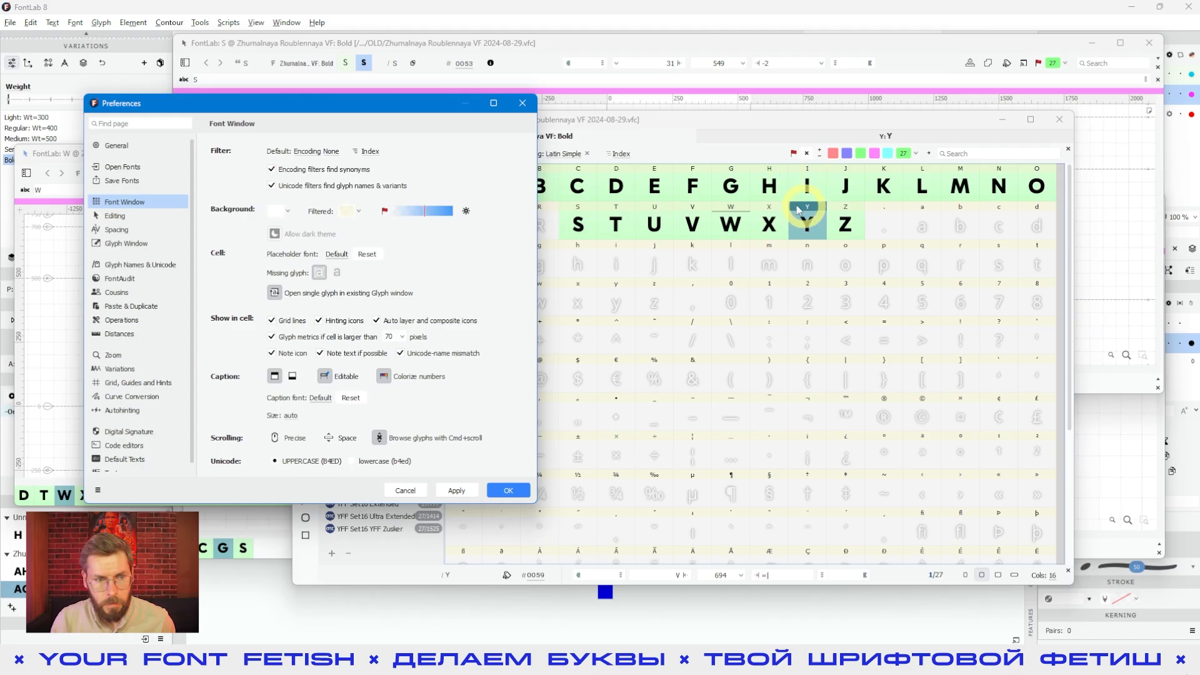
click(294, 296)
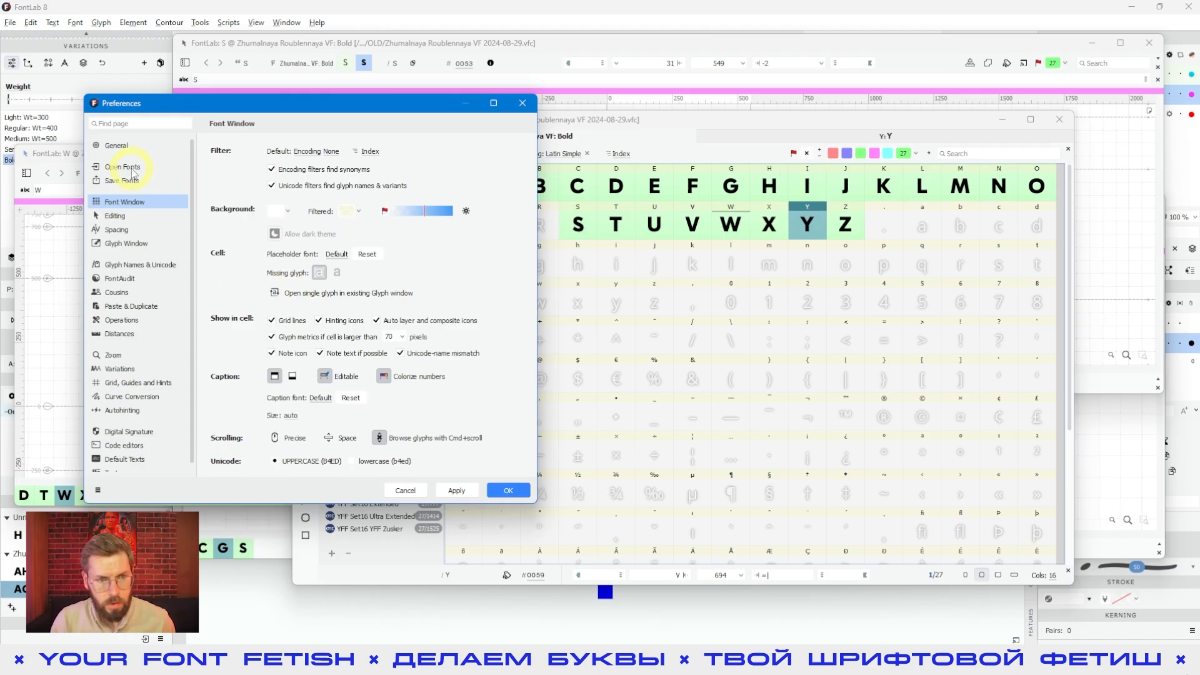
click(118, 145)
click(285, 187)
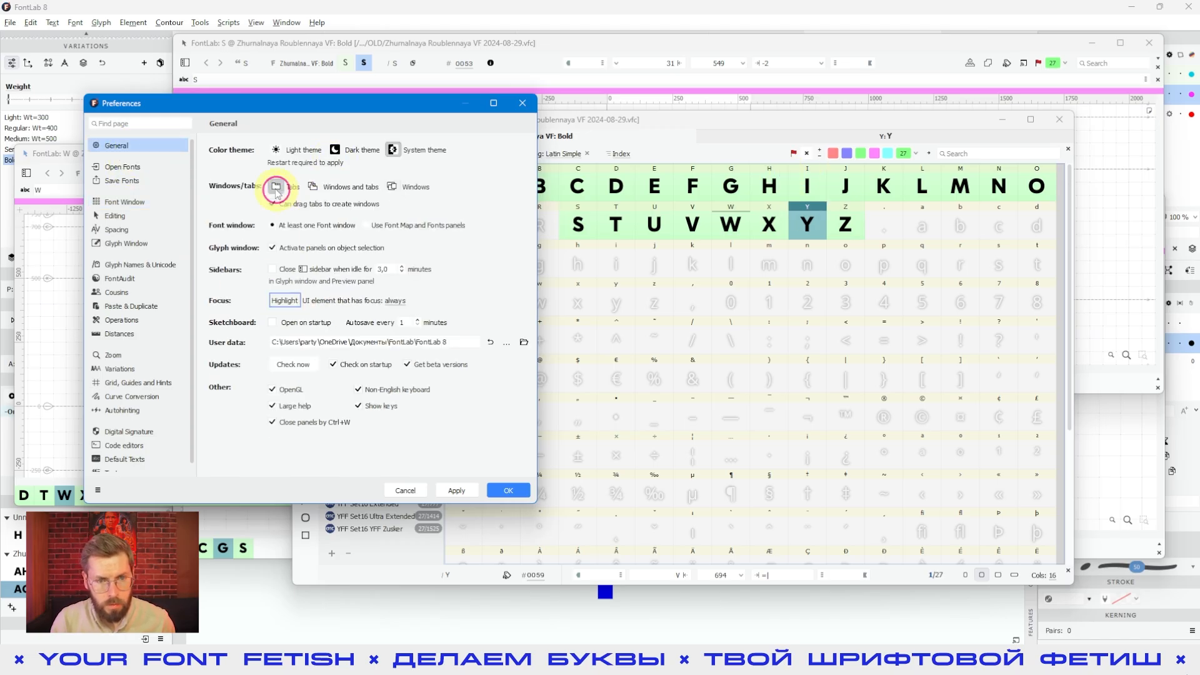
click(496, 494)
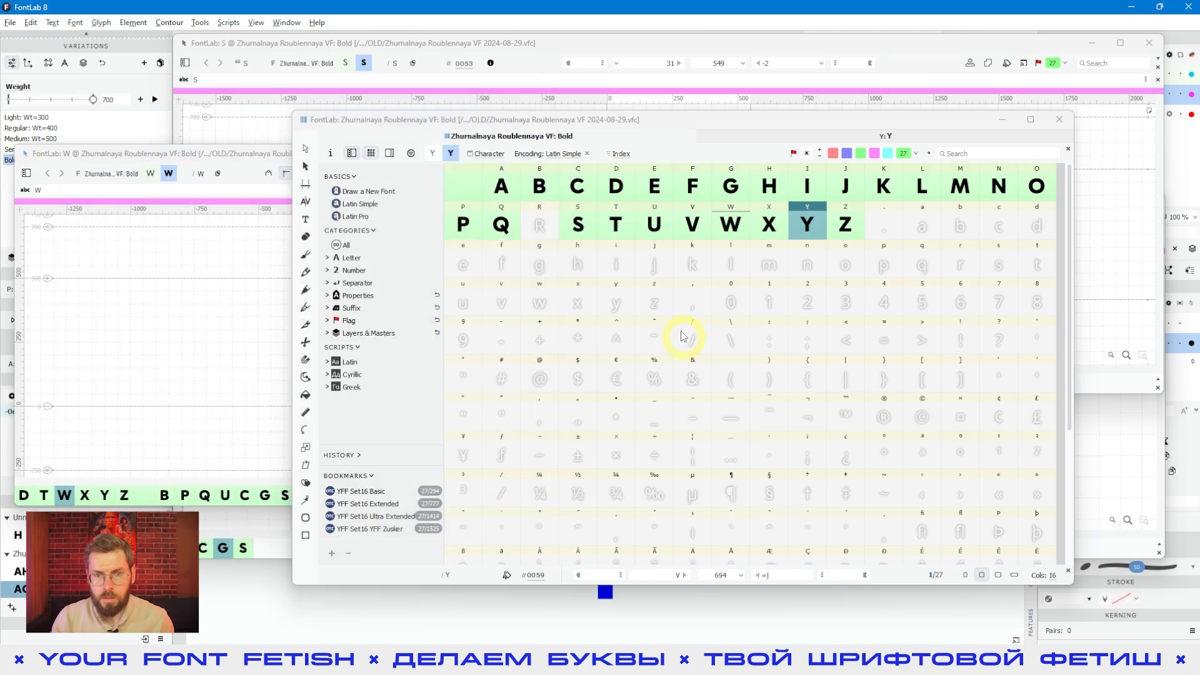
- Move the floating font and glyph windows lower so the main window's row of tabs is uncovered
click(693, 340)
drag(519, 119, 769, 225)
click(423, 14)
drag(421, 45, 402, 294)
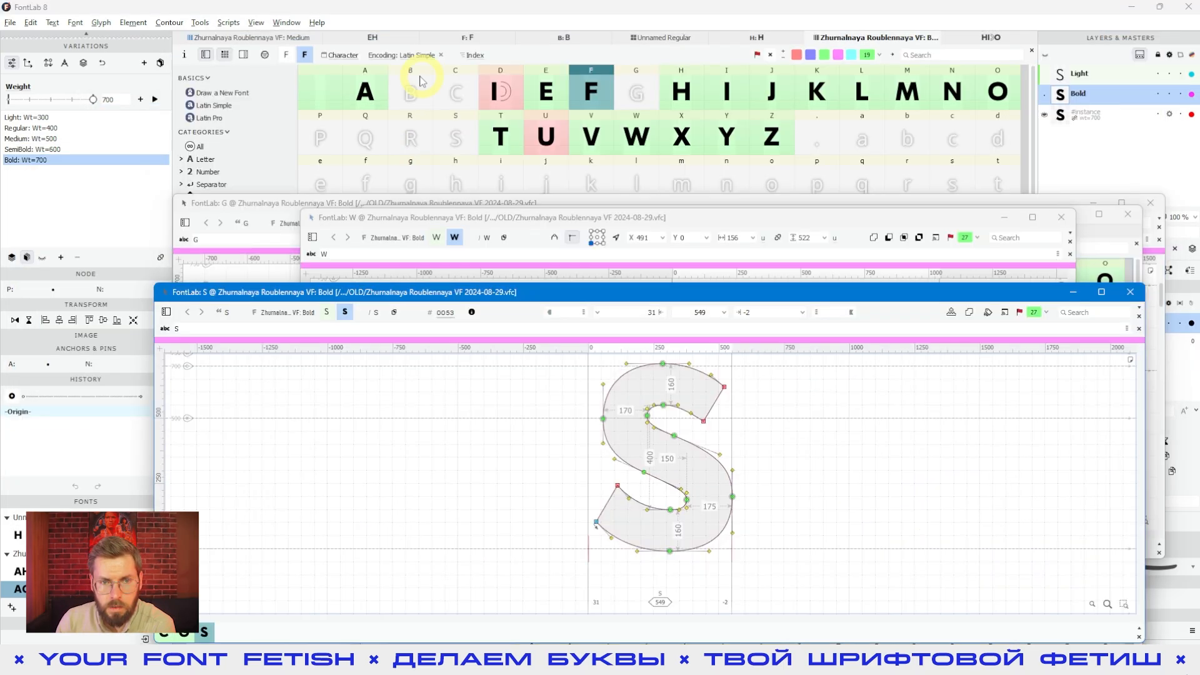
- Review the windows/tabs mode and the drag-tabs option in the General preferences, then close them
click(37, 27)
click(86, 382)
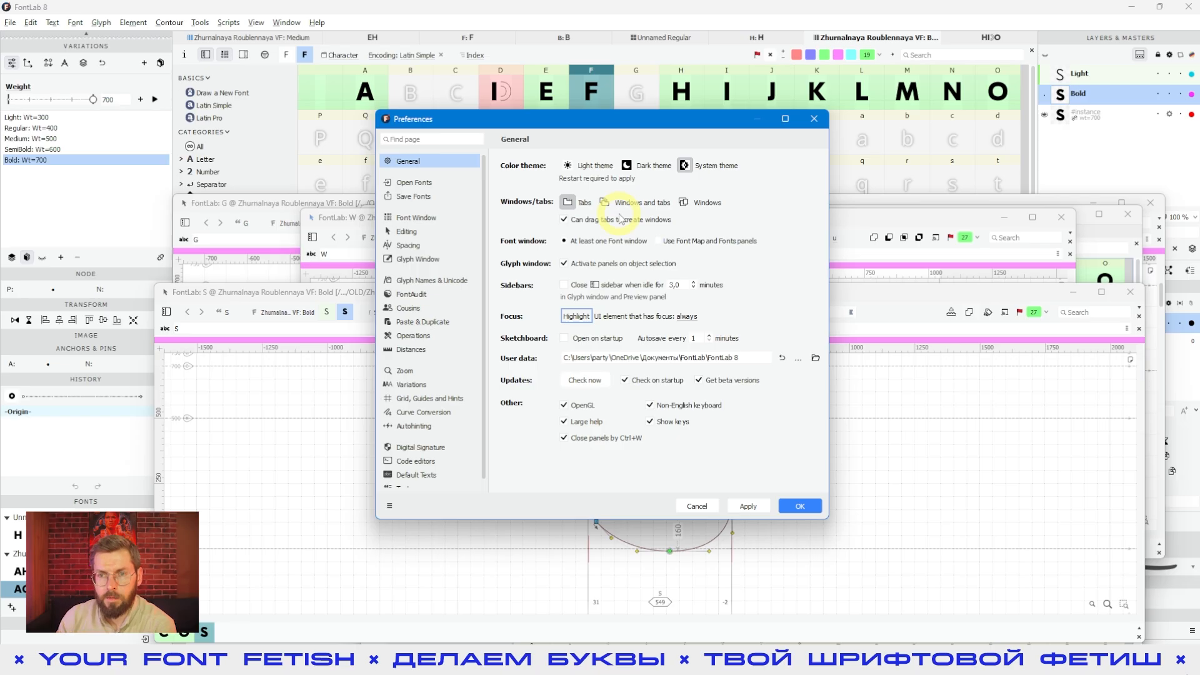
click(814, 119)
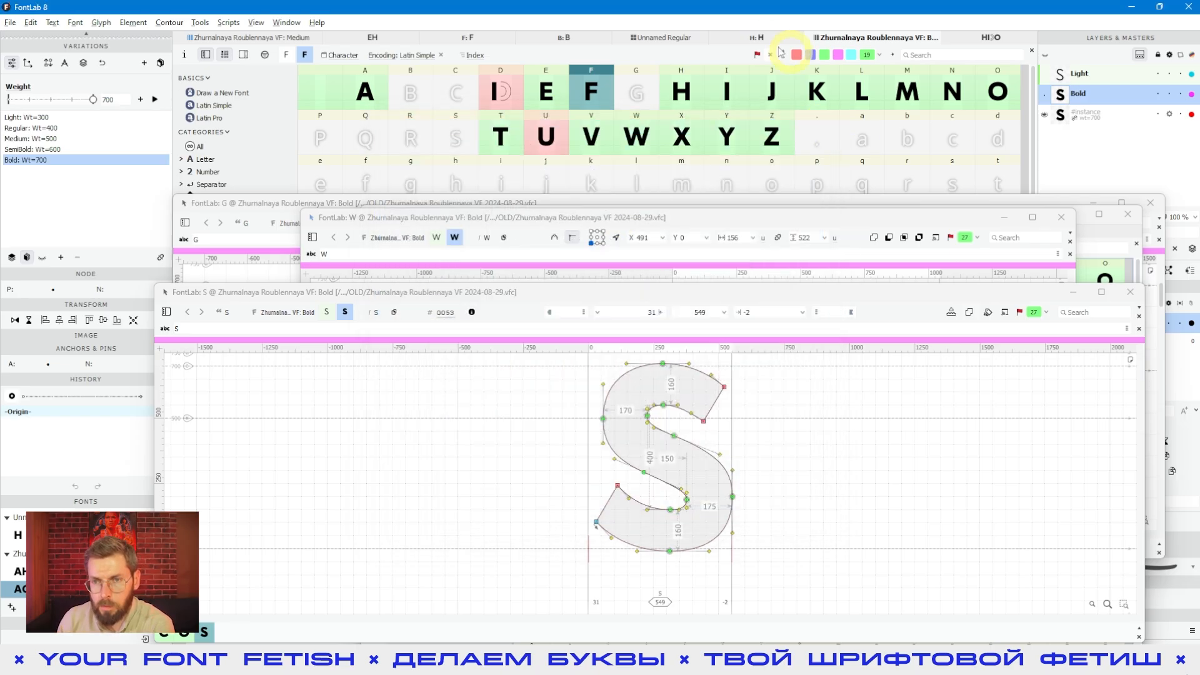
- Detach the H glyph and Unnamed Regular font tabs into separate windows, then merge all floating windows into the main window
click(744, 38)
drag(756, 41, 613, 46)
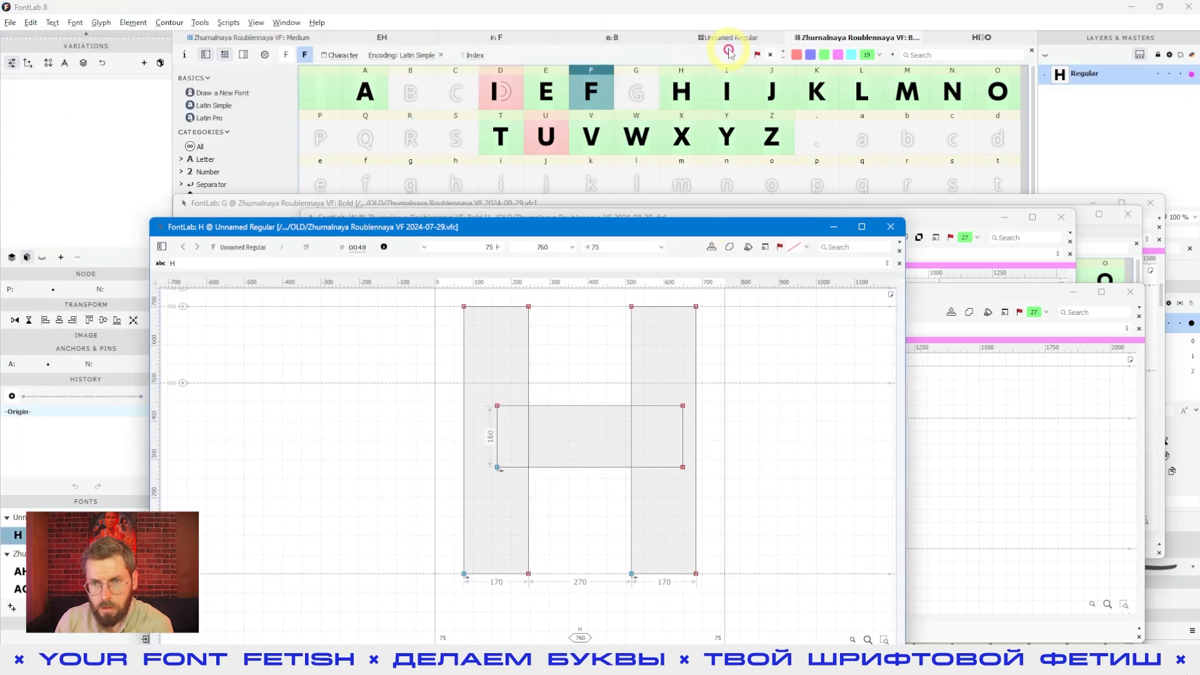
click(730, 51)
click(717, 39)
drag(630, 47, 720, 94)
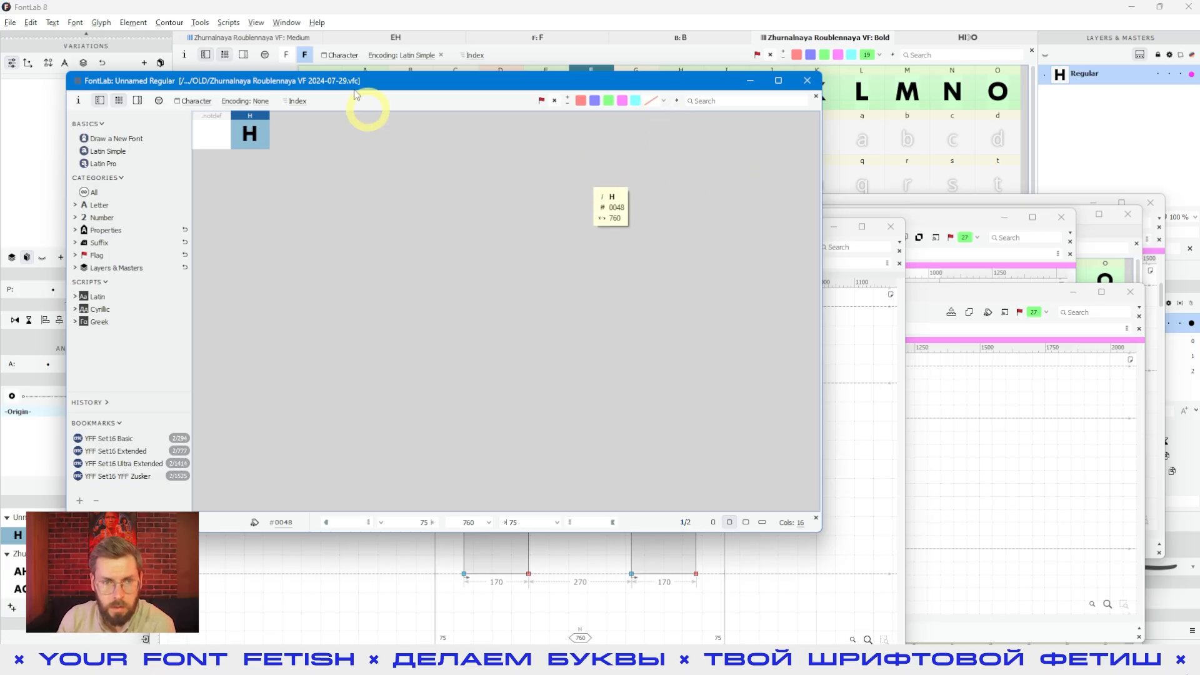
click(275, 23)
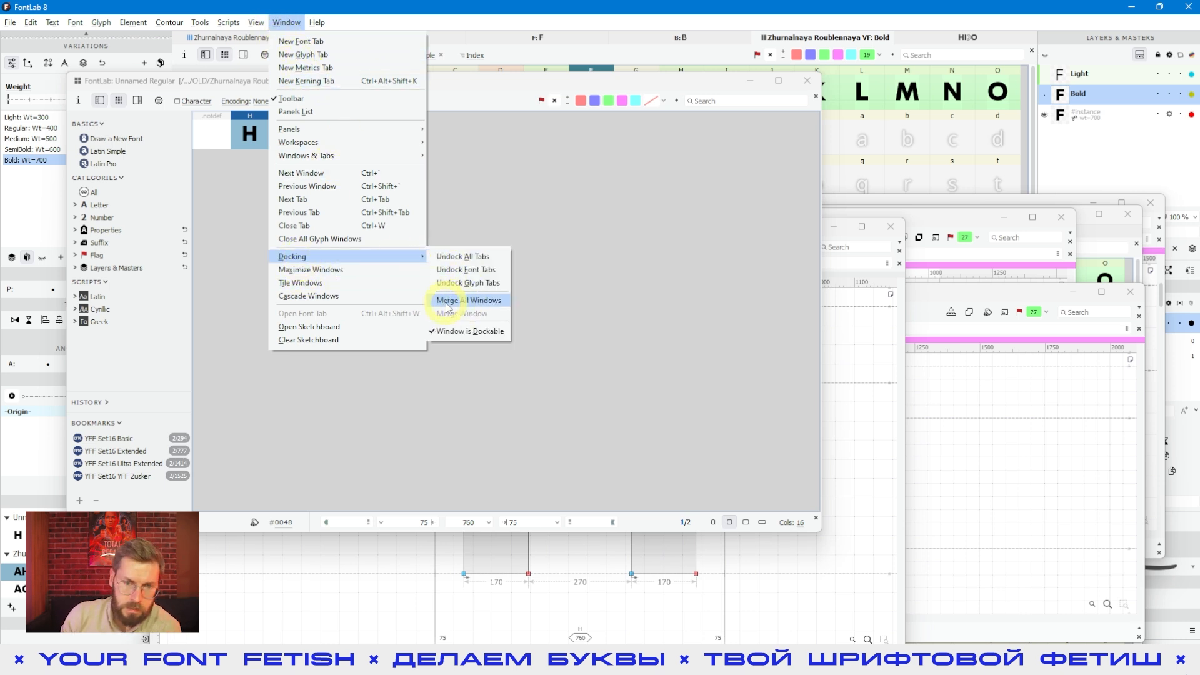
click(493, 309)
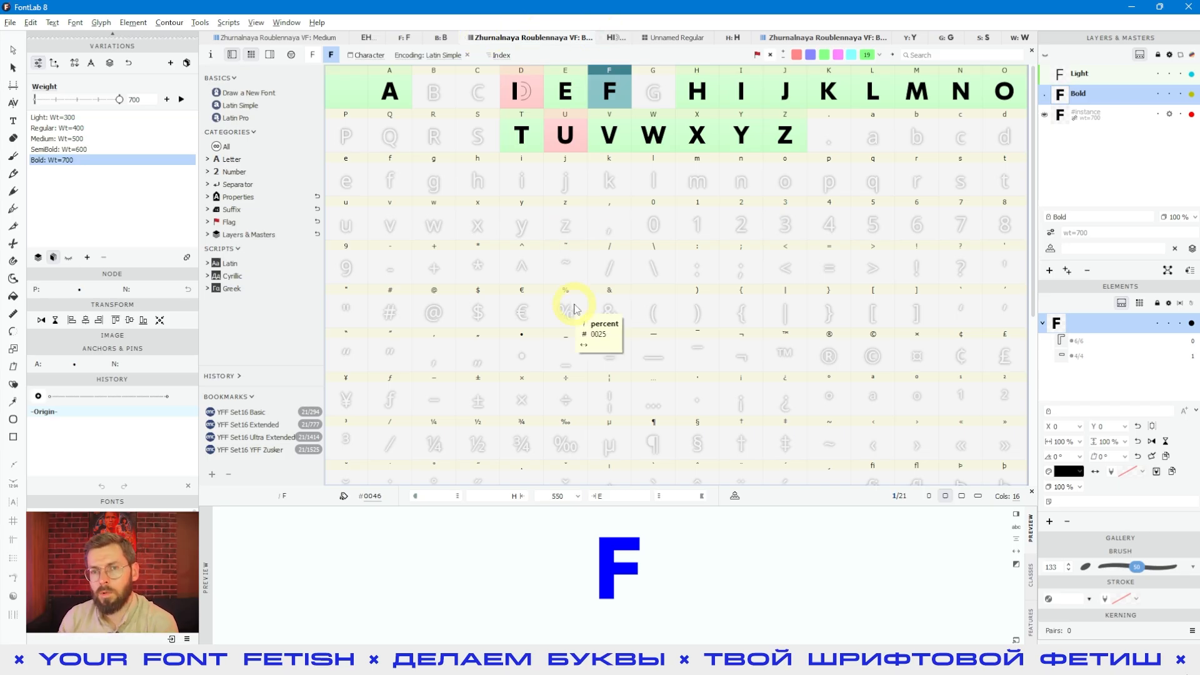
- Pull the Unnamed Regular font tab out into its own window again and dock it back by merging all windows
click(669, 44)
click(691, 42)
mouse_move(806, 58)
mouse_down()
mouse_move(712, 91)
mouse_move(811, 66)
mouse_up()
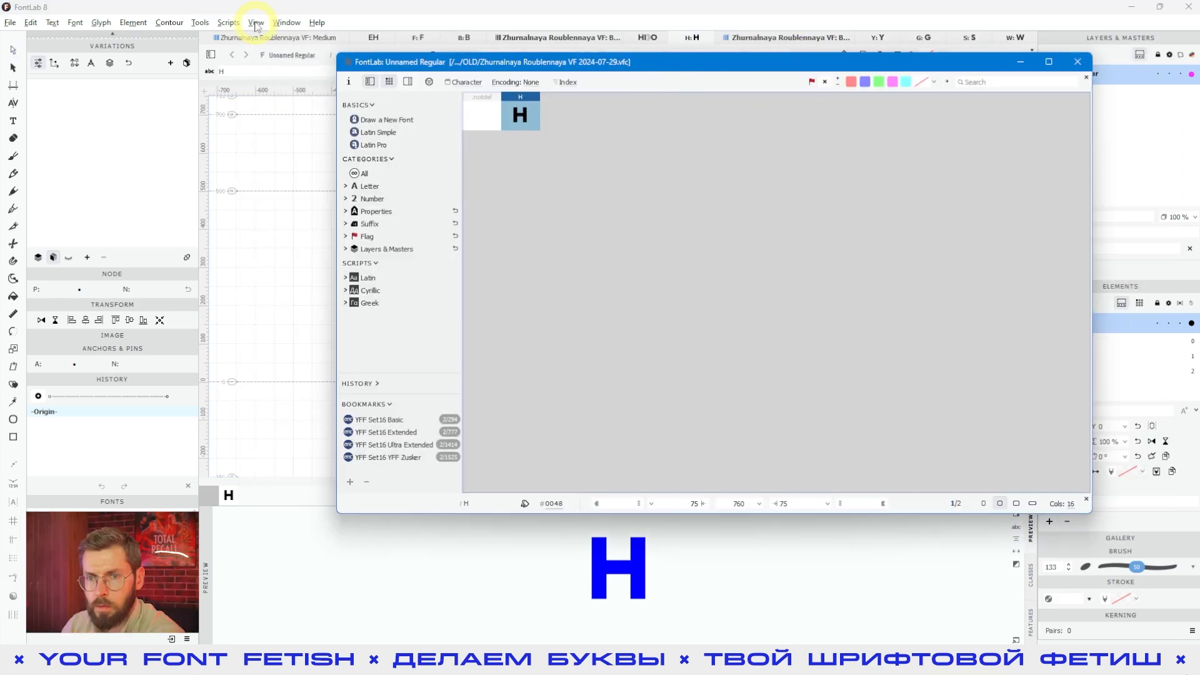
click(286, 22)
mouse_move(303, 257)
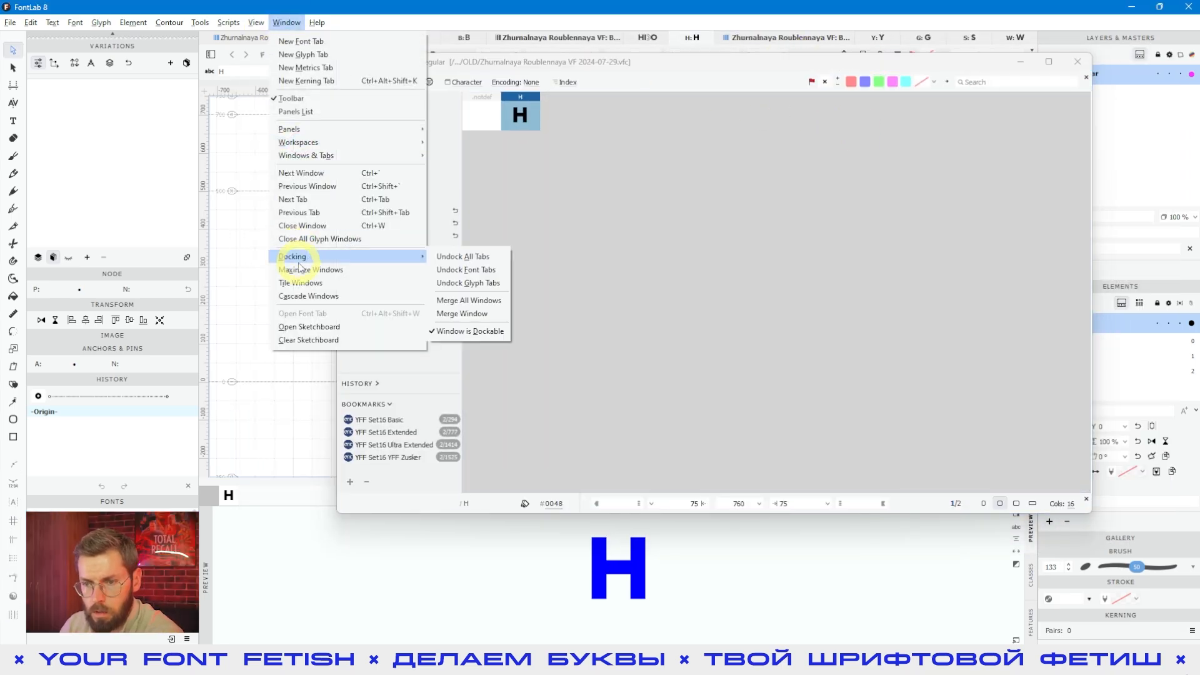
click(456, 301)
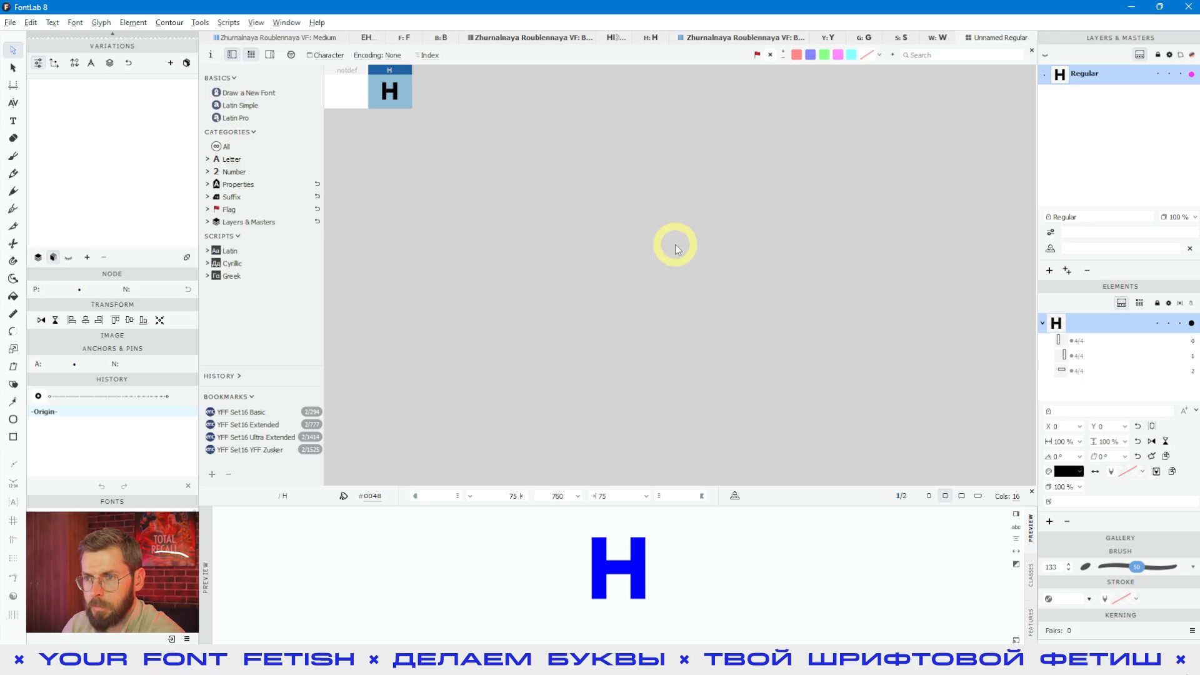
click(677, 249)
right_click(537, 240)
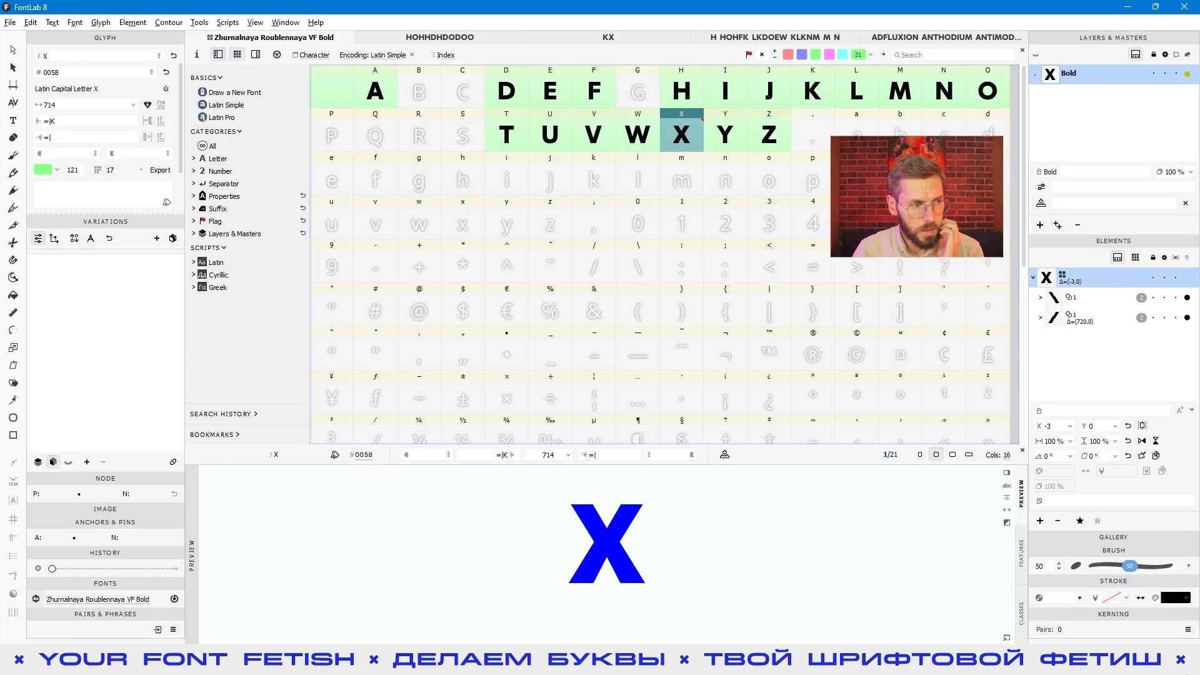
- Select the glyphs X through Z in the font window and append HFHFHFH to their text in the preview
click(550, 134)
click(680, 133)
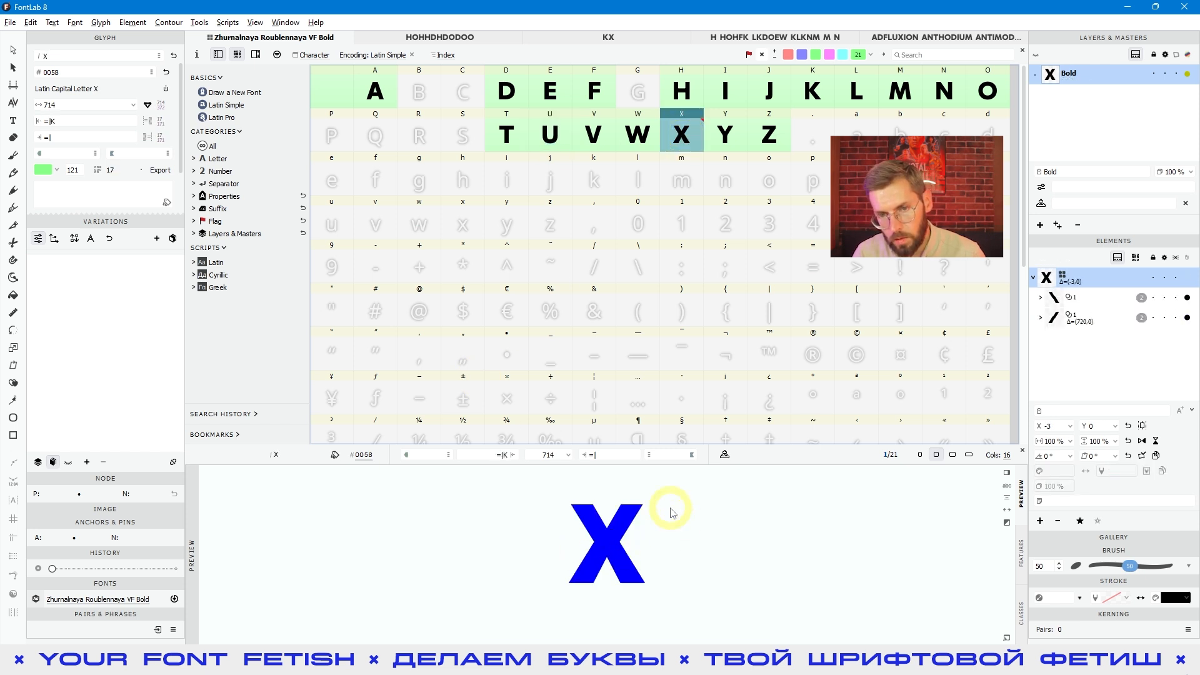
shift+click(769, 133)
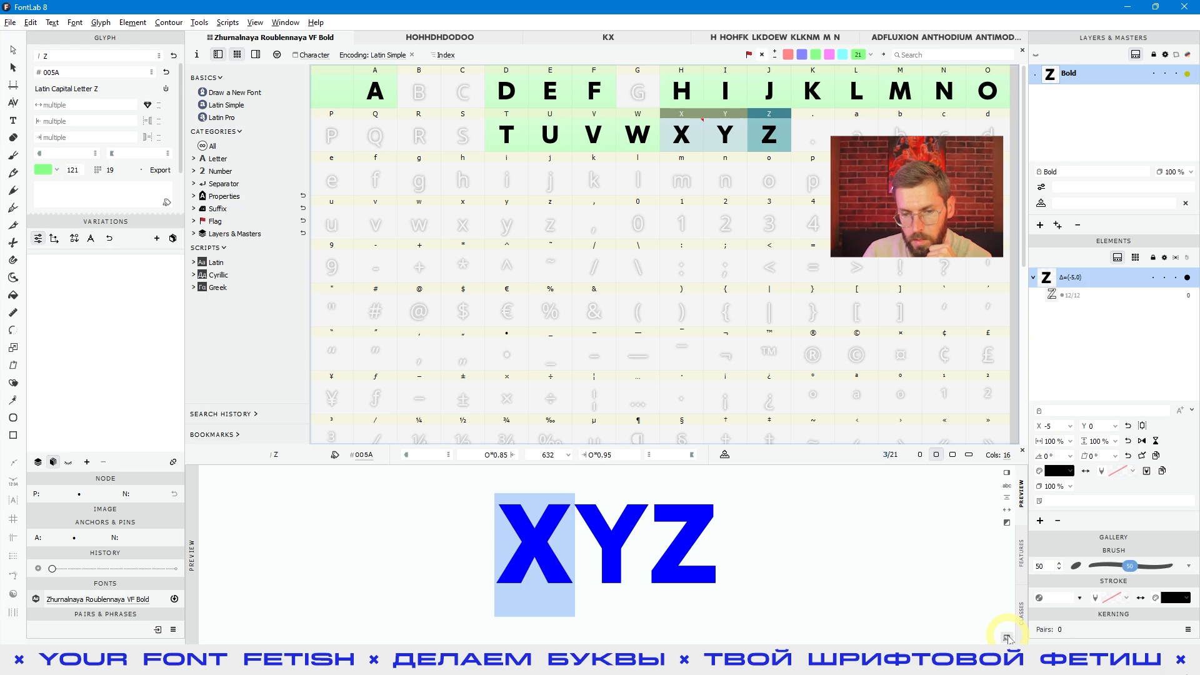
click(759, 549)
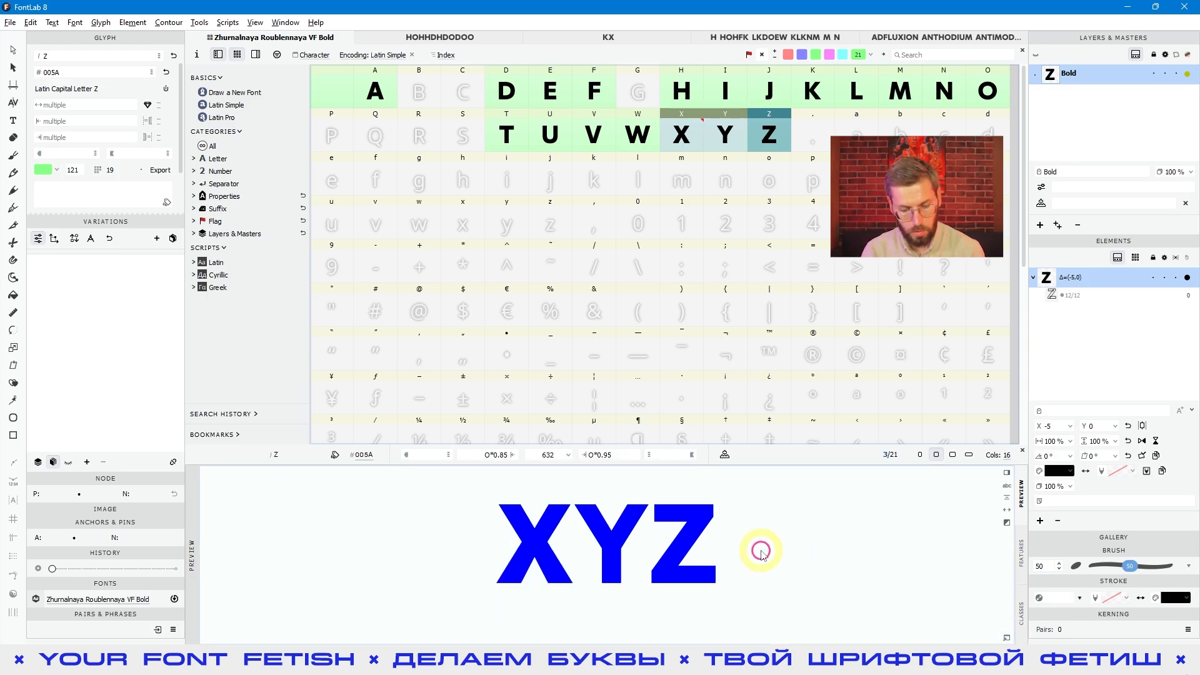
text(HFHFHFH)
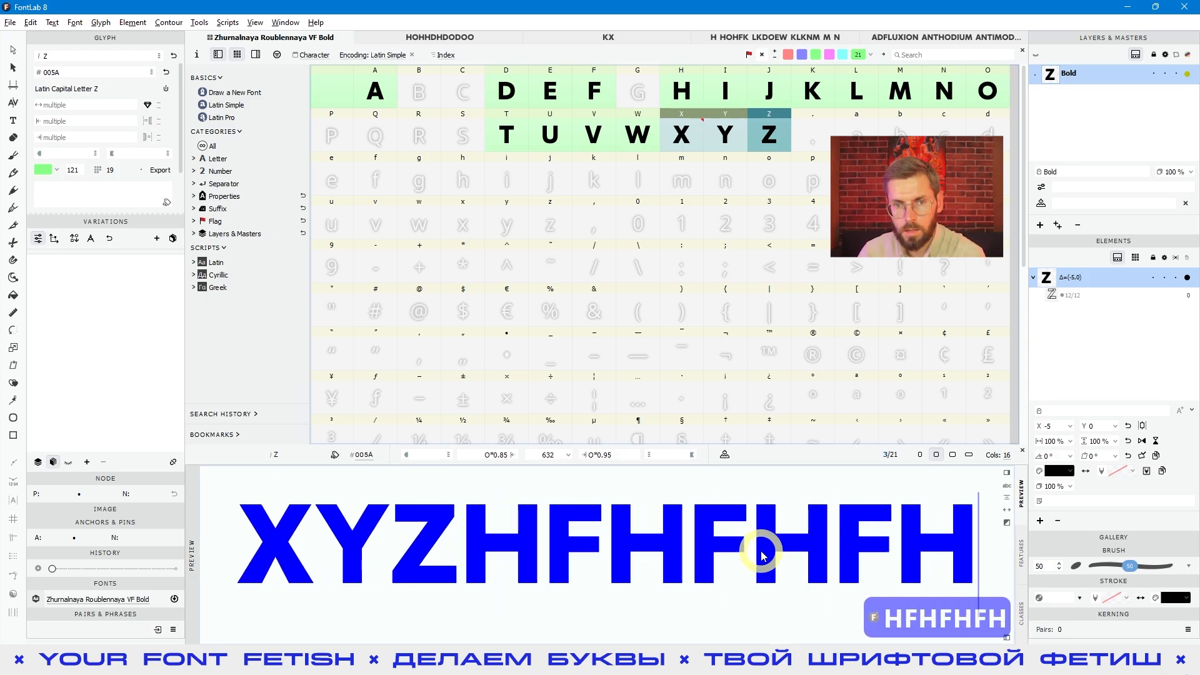
- Select the V, U and E glyphs in turn, place the cursor inside the preview text, and make the preview follow the selection again
click(639, 139)
click(591, 139)
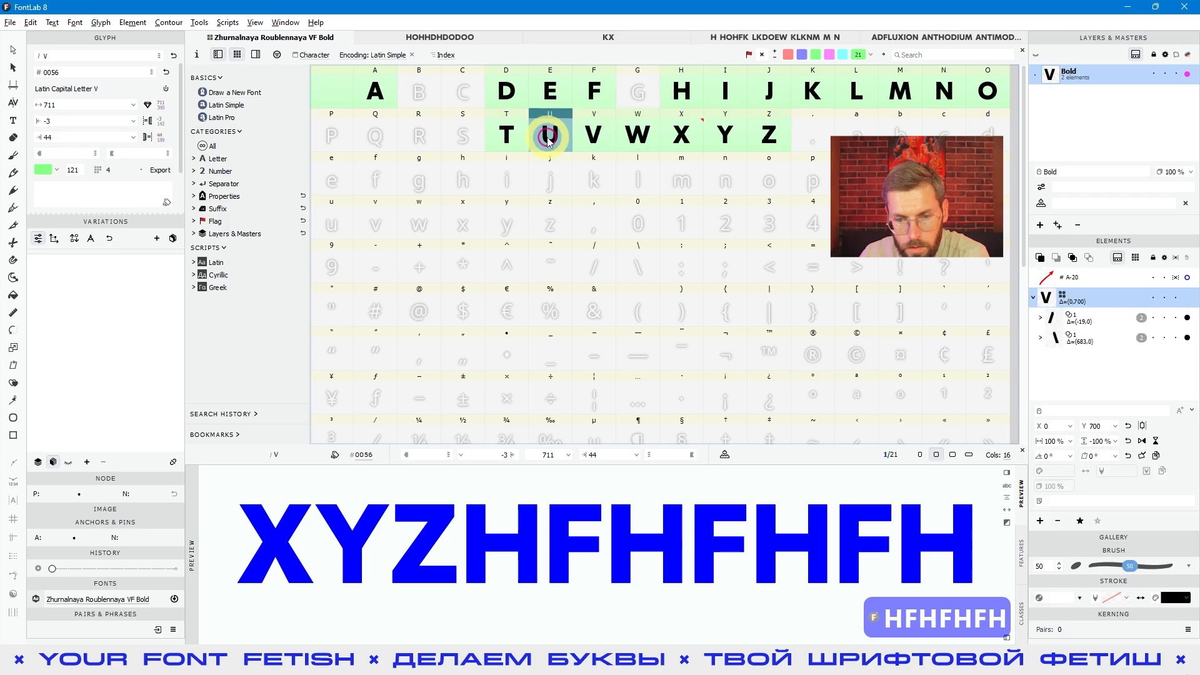
click(550, 90)
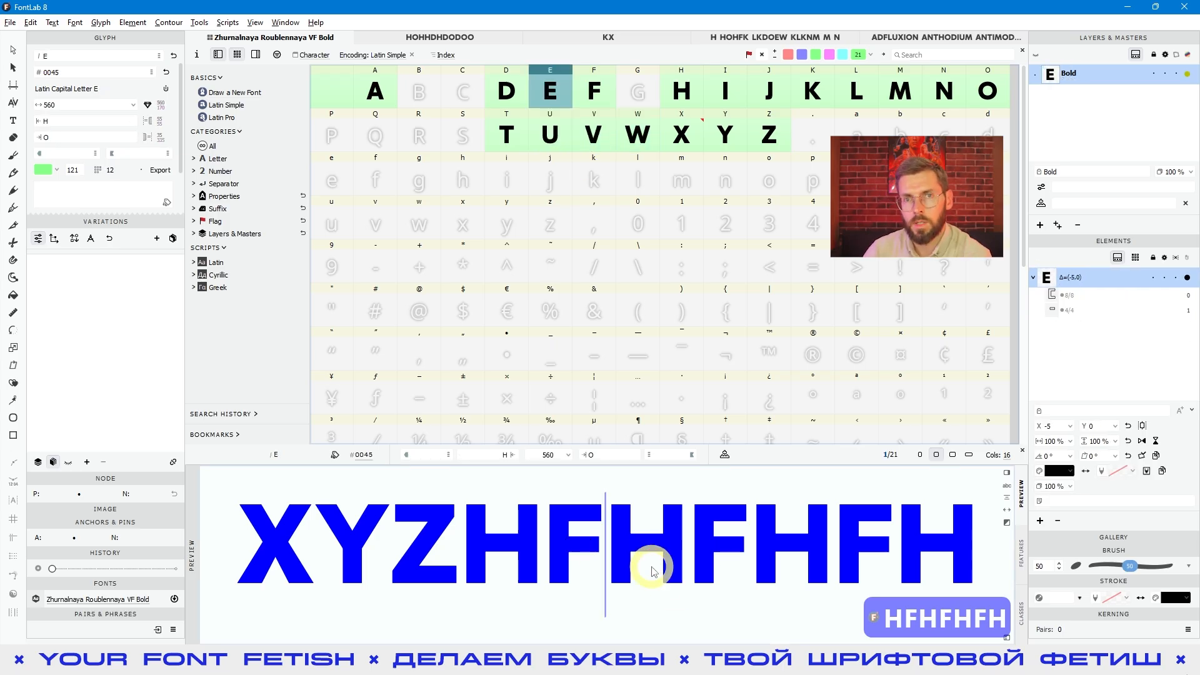
click(696, 552)
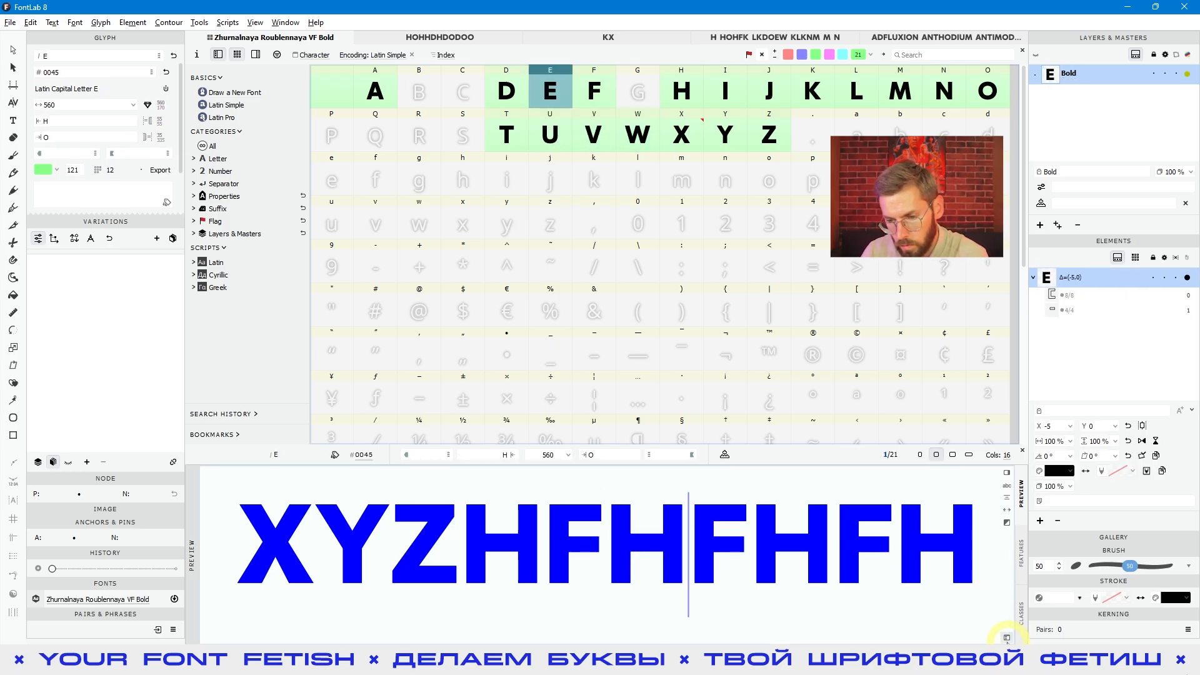
click(714, 130)
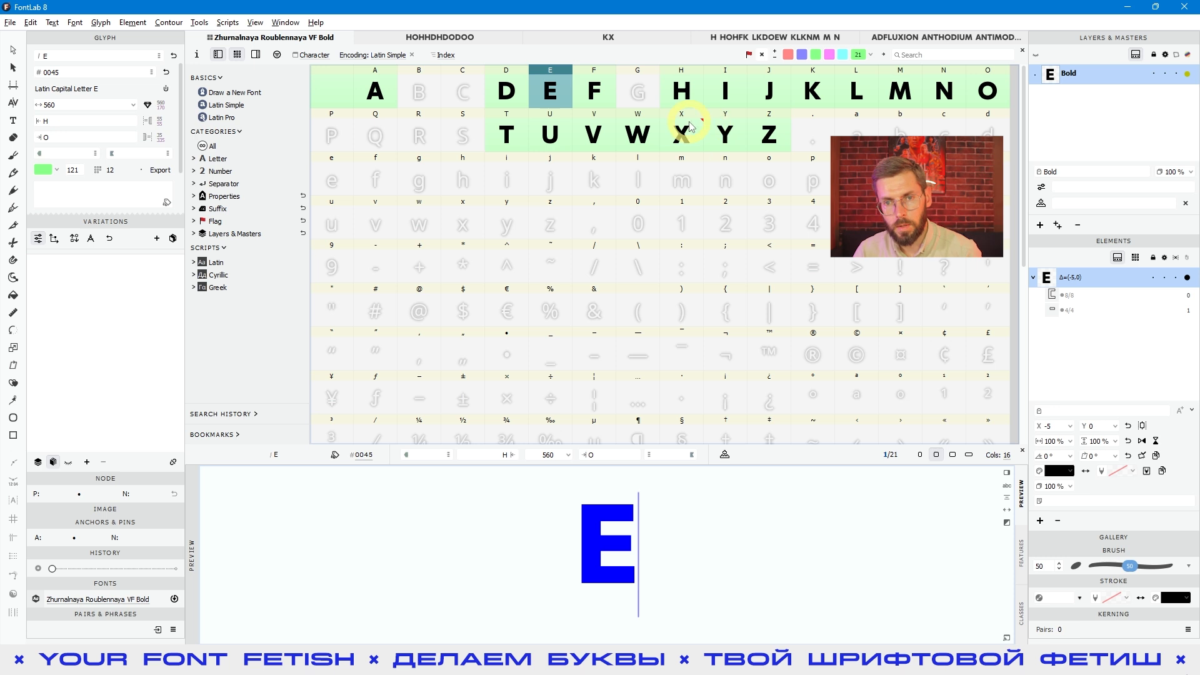
- Select the J, L, M, O and X glyphs together to show them in the preview
click(683, 125)
ctrl+click(770, 90)
ctrl+click(848, 95)
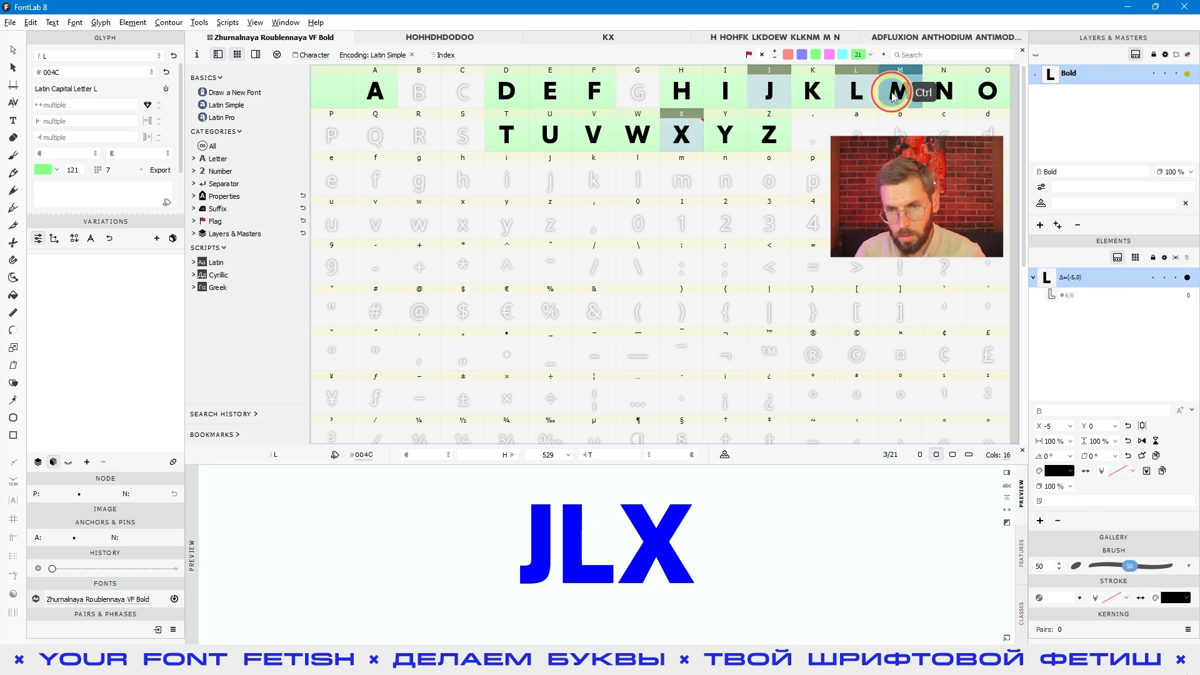
ctrl+click(900, 91)
ctrl+click(986, 91)
- Switch to the ADFLUXION ANTHODIUM word list, show the preview options, try the 1-line size, and set the size to 3 lines
click(745, 38)
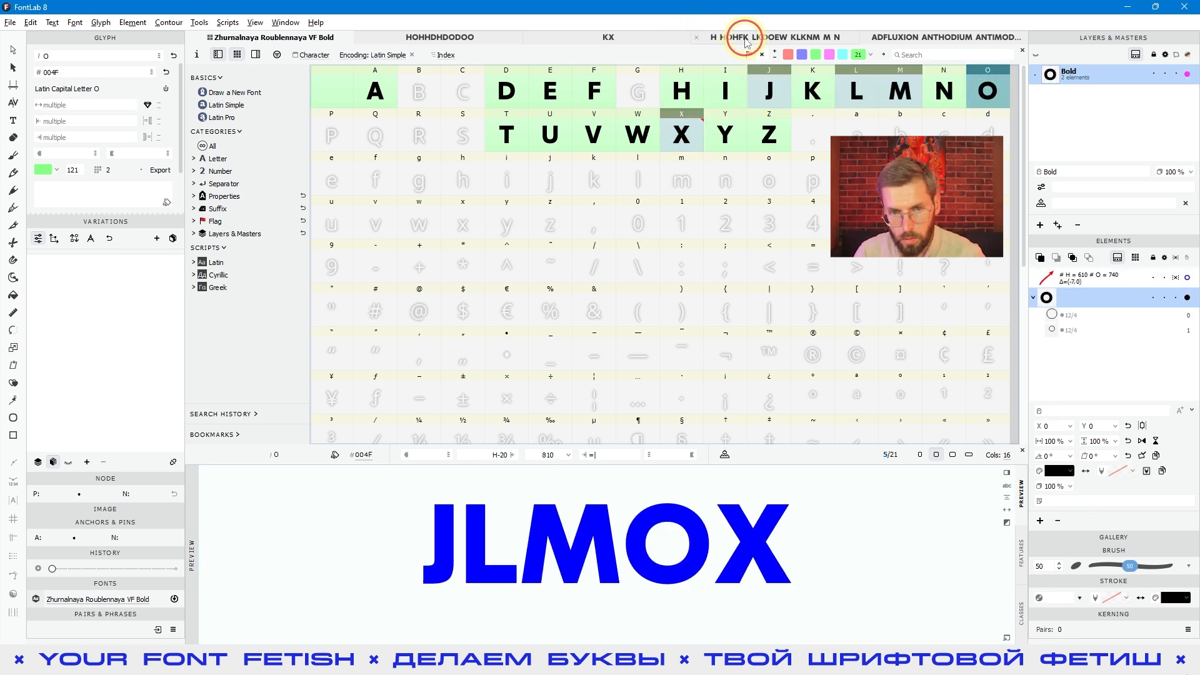
click(947, 38)
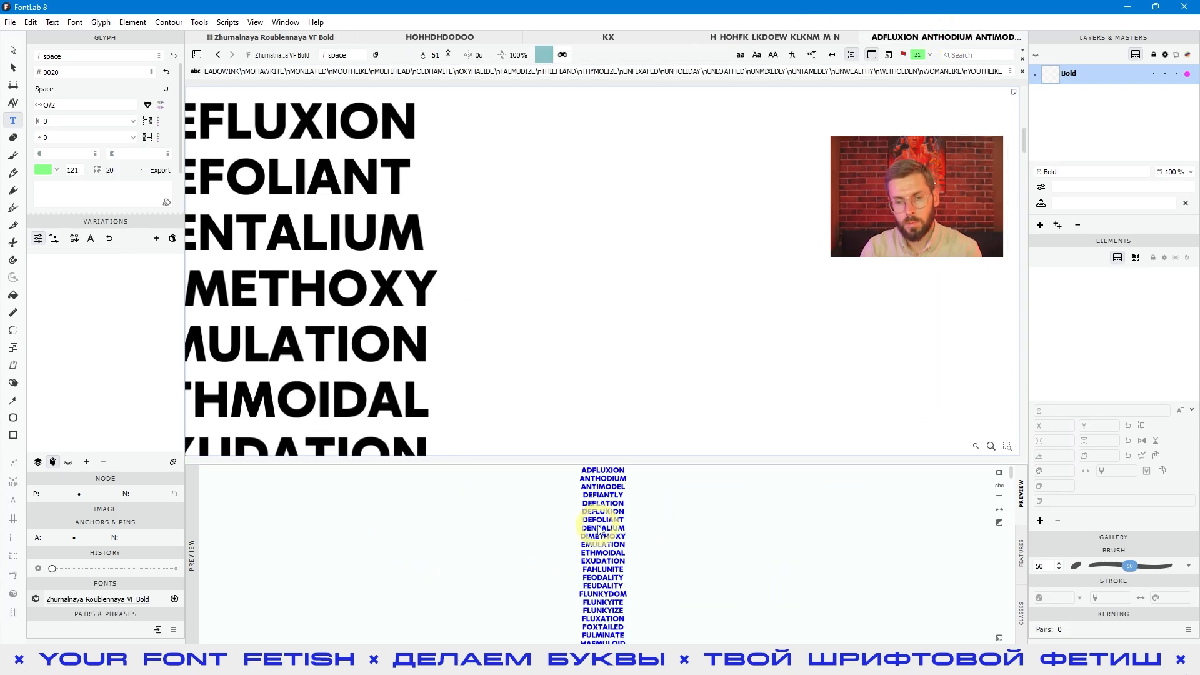
click(998, 474)
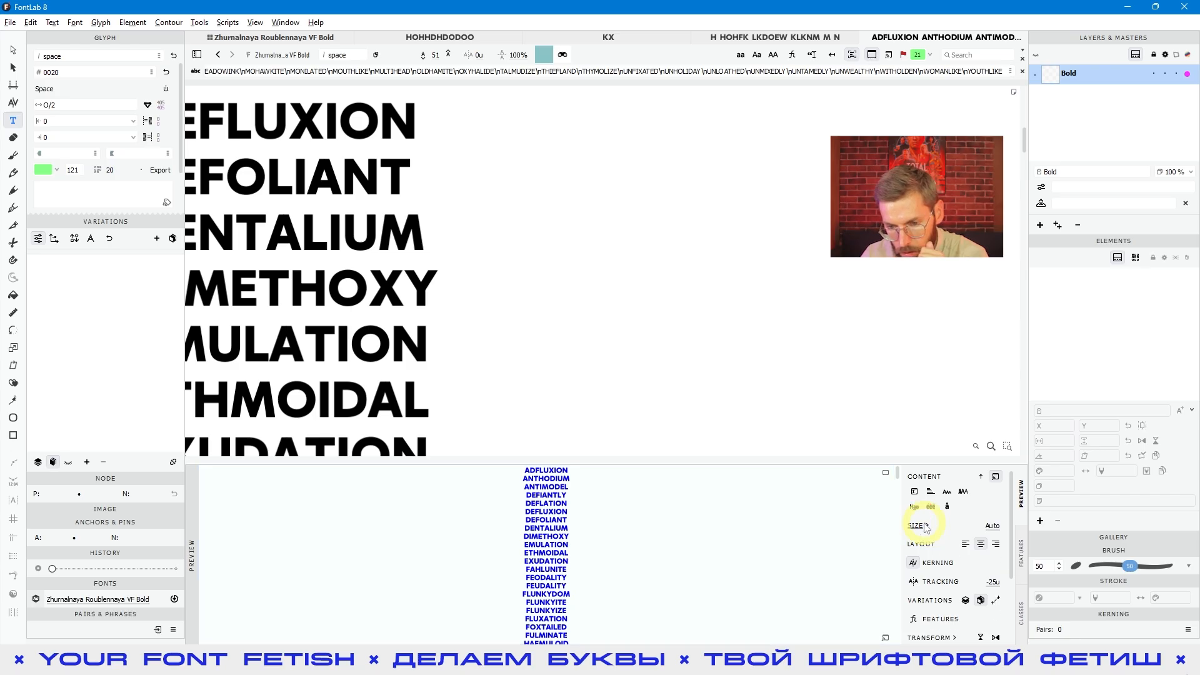
click(931, 540)
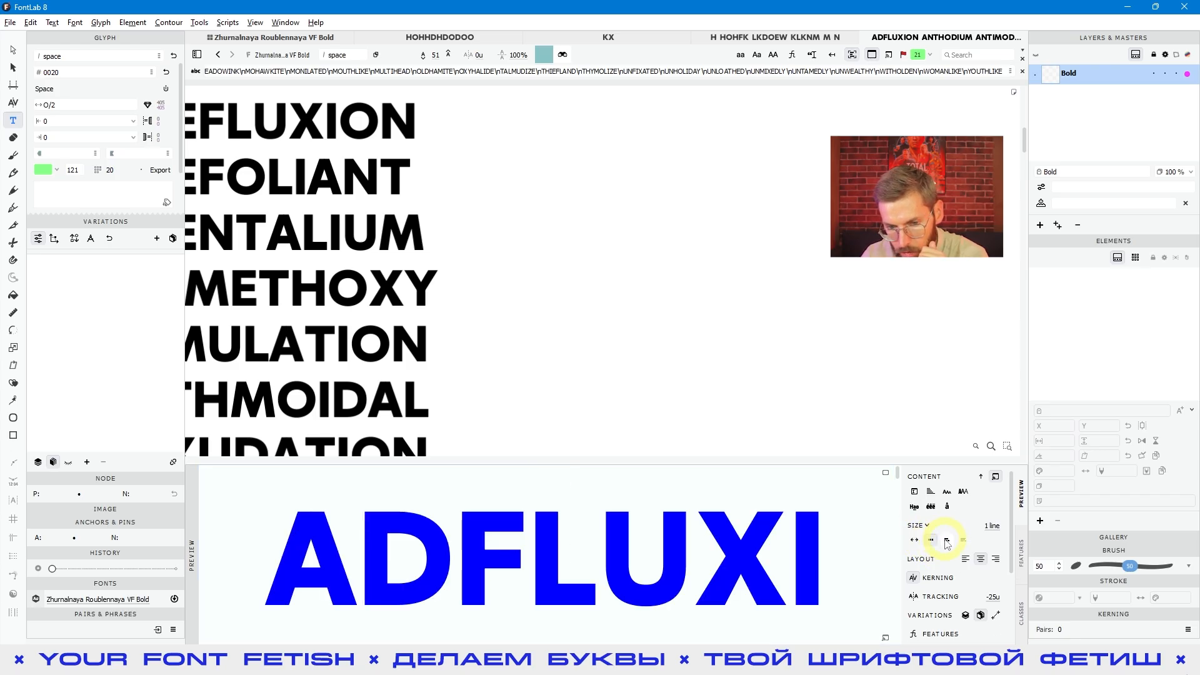
click(947, 542)
click(962, 539)
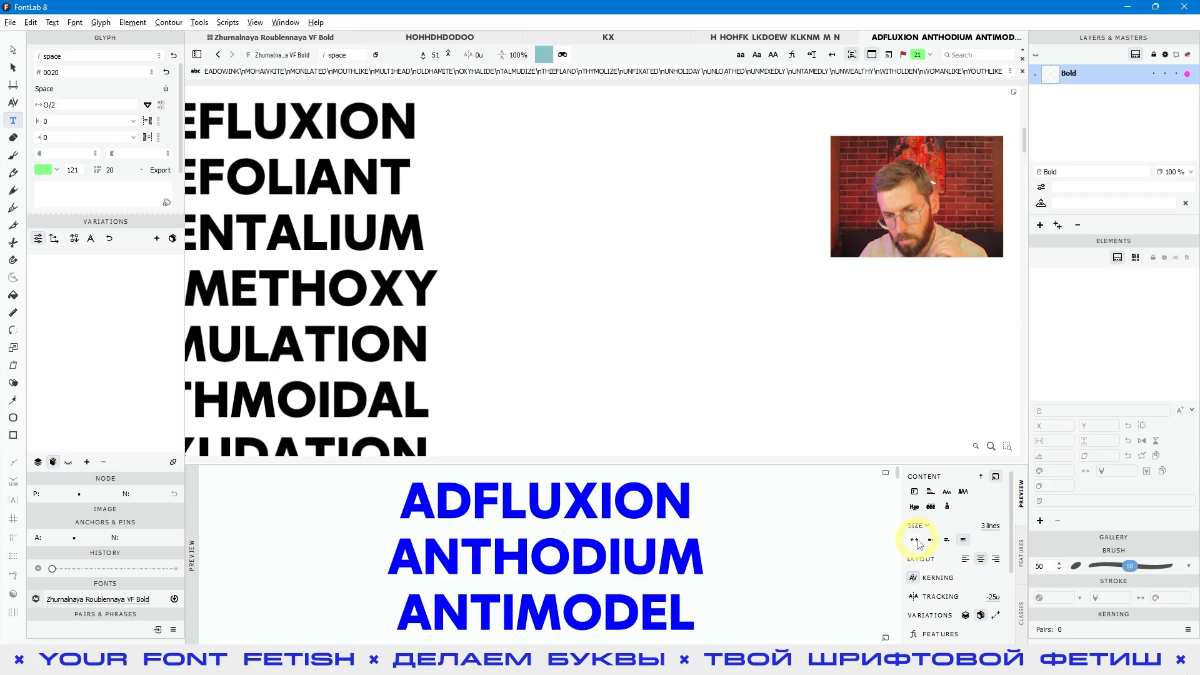
- Set the word list's preview size to Auto, then try the 2-line and 1-line sizes on the H HOHFK LKDOEW text
click(914, 540)
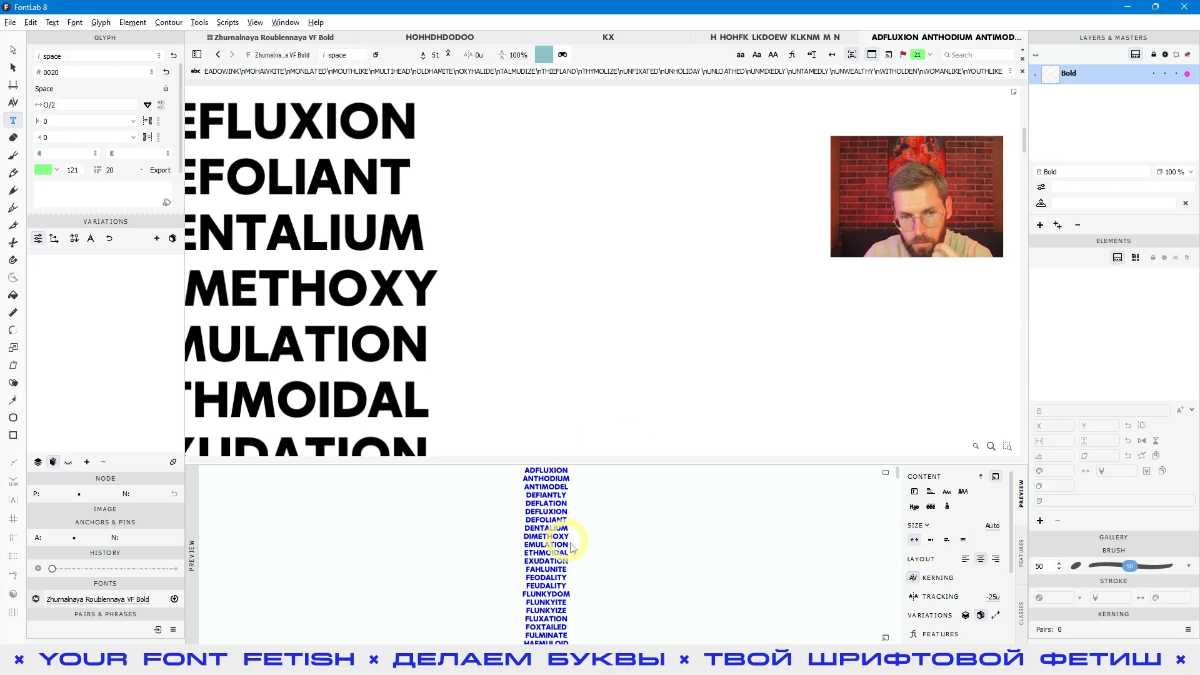
click(750, 37)
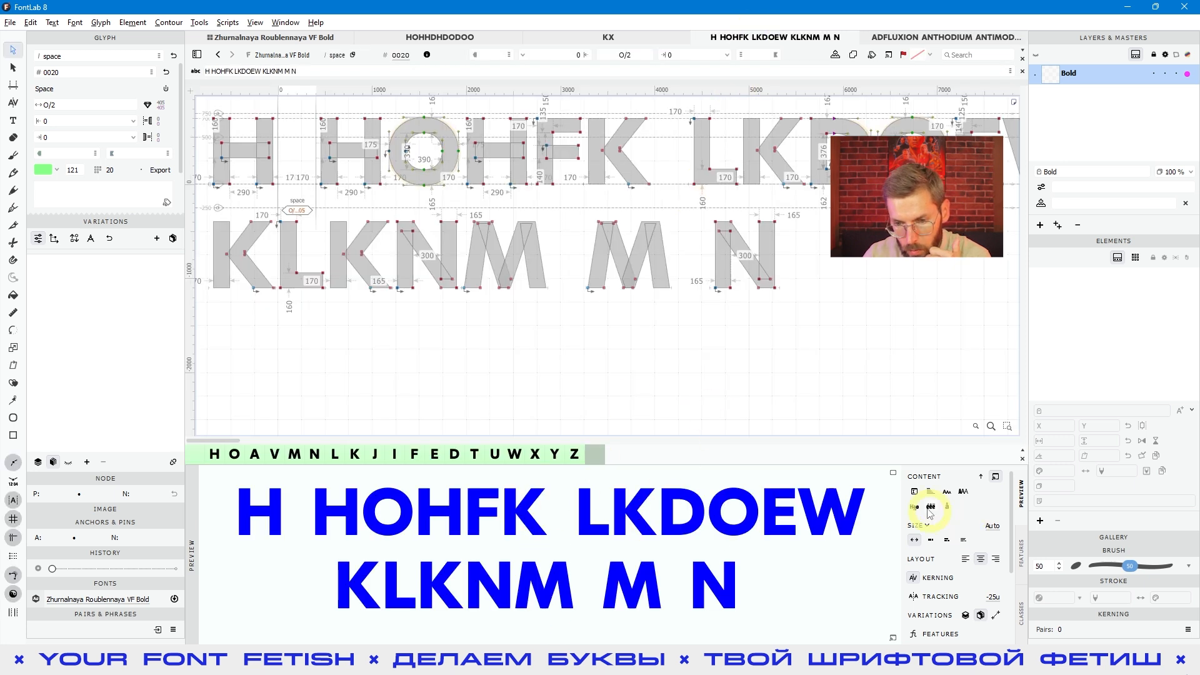
click(947, 540)
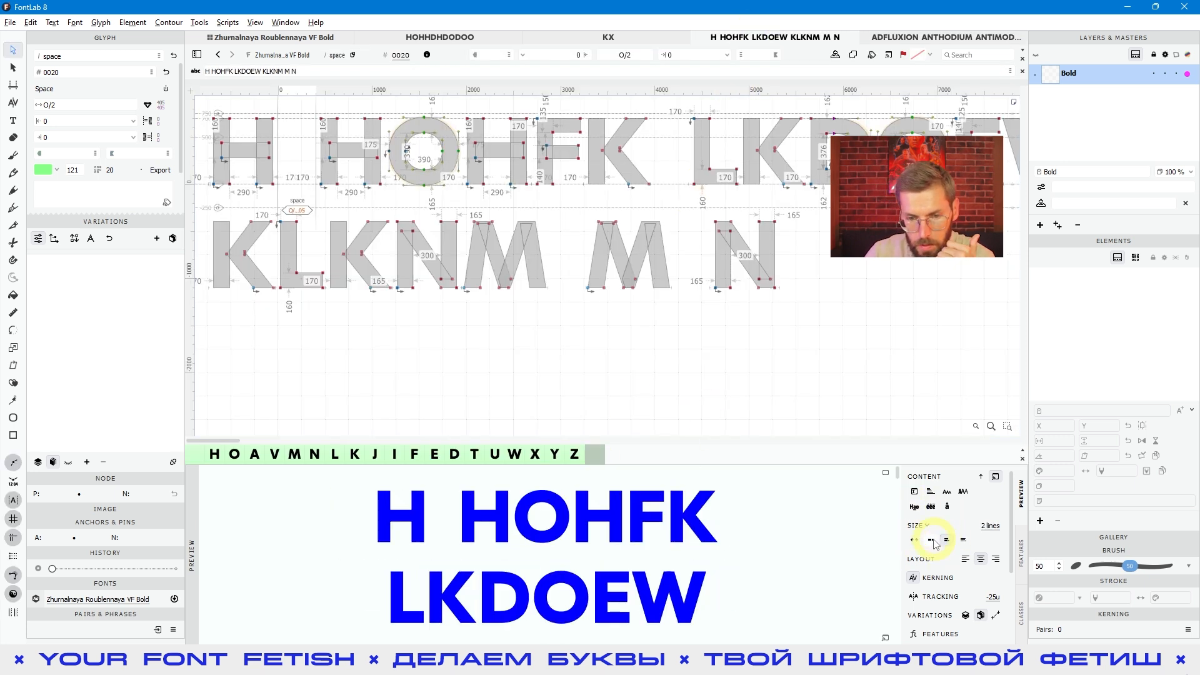
click(932, 540)
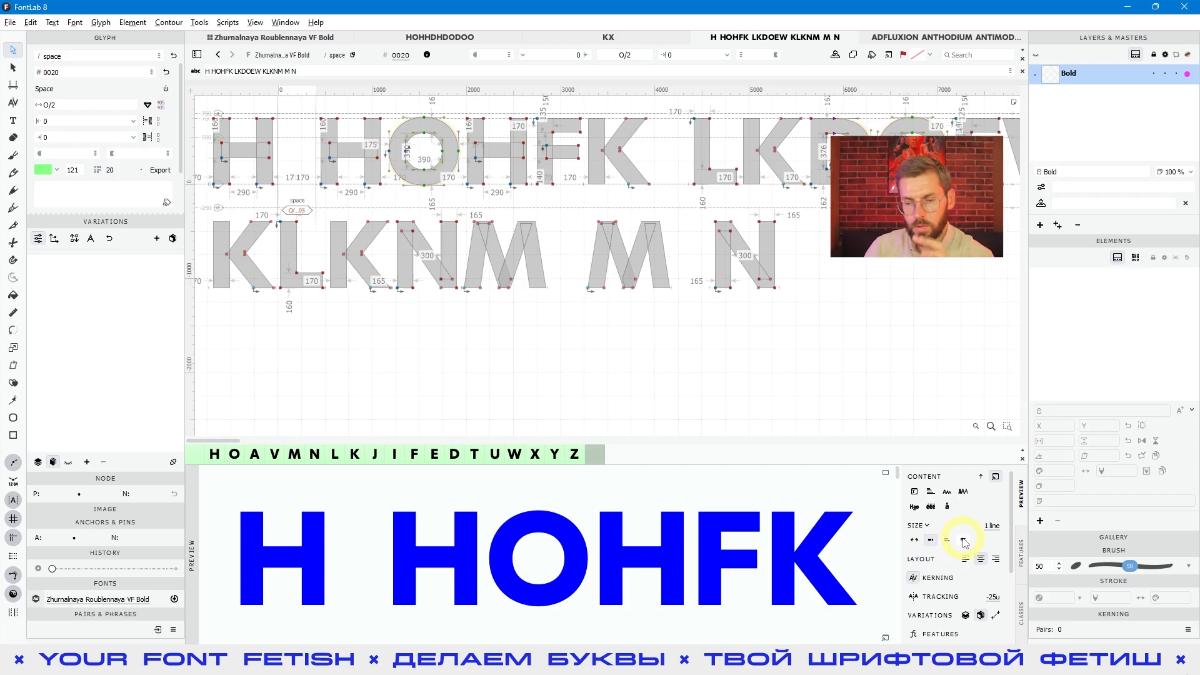
- Choose a preset preview size, rescale the text freely down to about 47, and return the size to Auto
click(992, 525)
click(995, 582)
click(662, 538)
scroll(640, 566, down, 2)
scroll(640, 566, up, 5)
scroll(640, 565, up, 3)
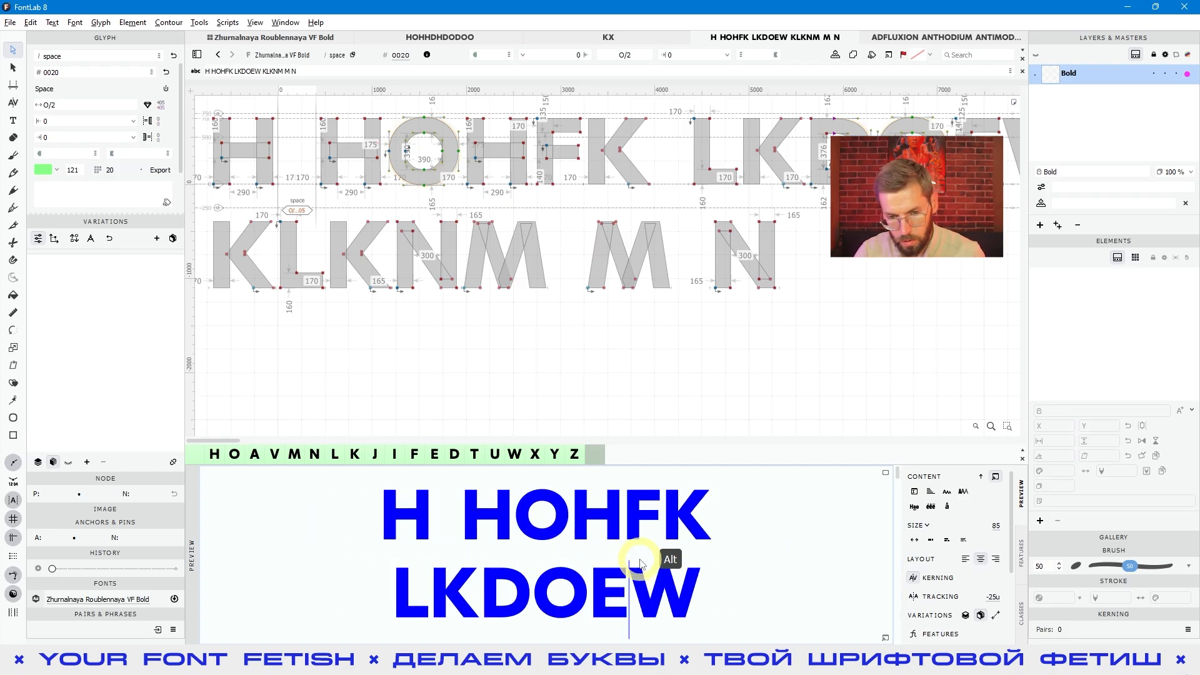
scroll(641, 565, down, 5)
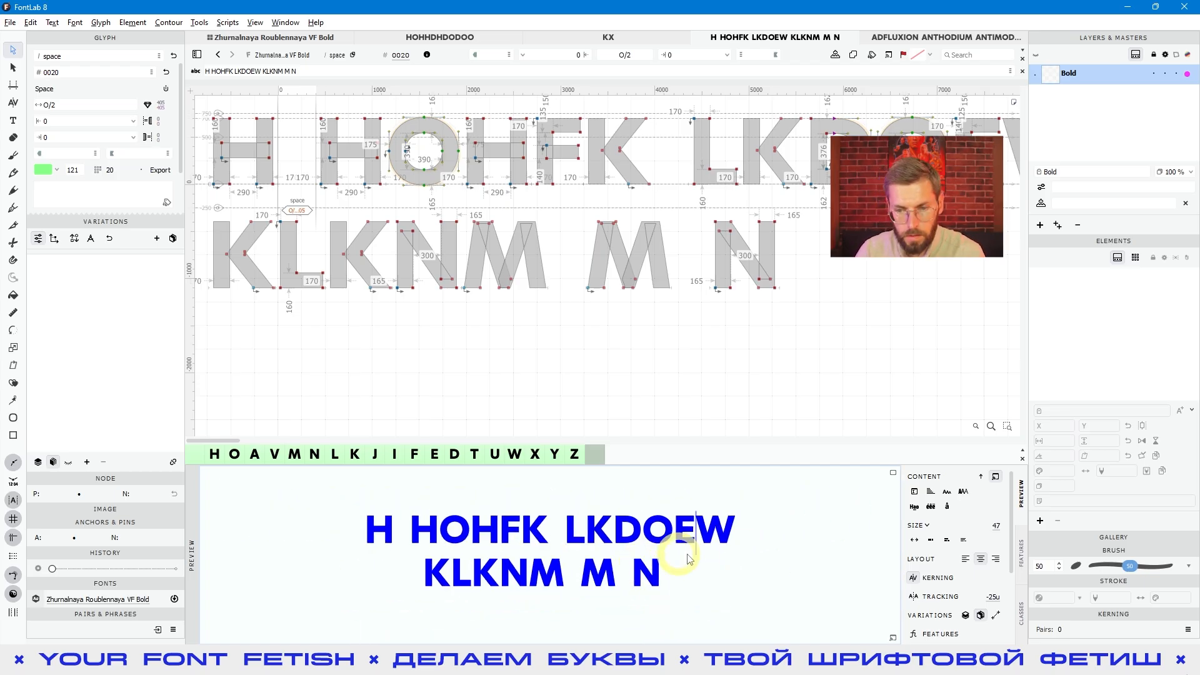
click(915, 541)
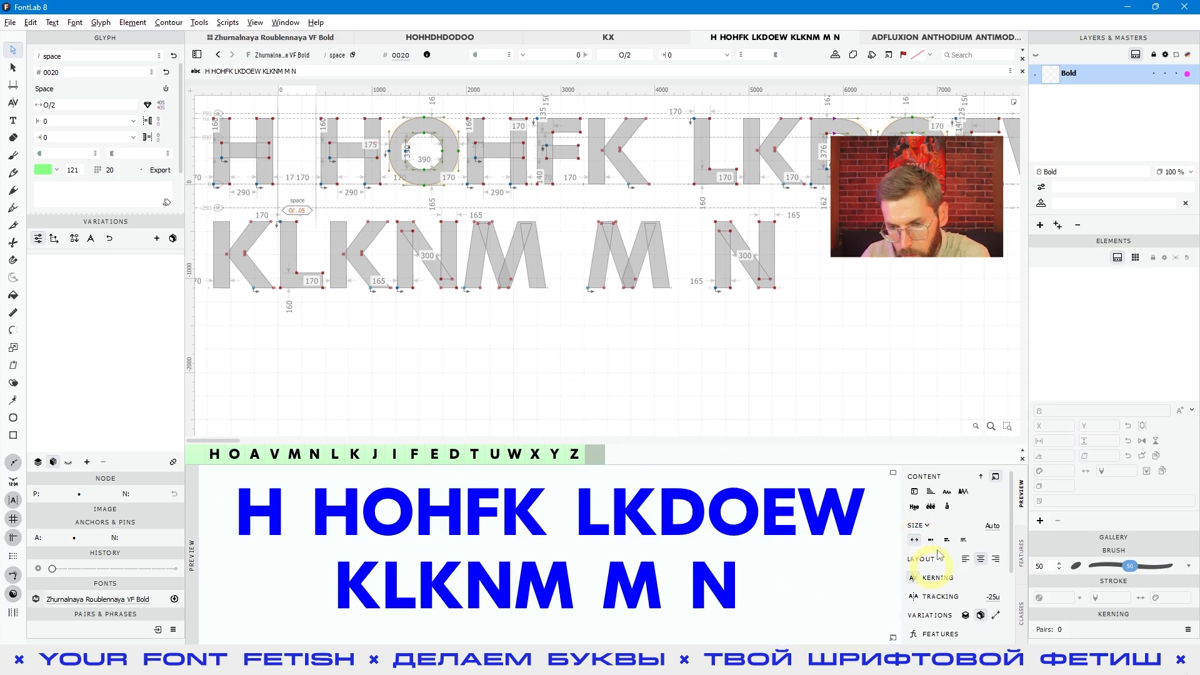
- Hide and restore the preview options, and swap the preview's text and background colors back and forth
click(892, 475)
click(1007, 474)
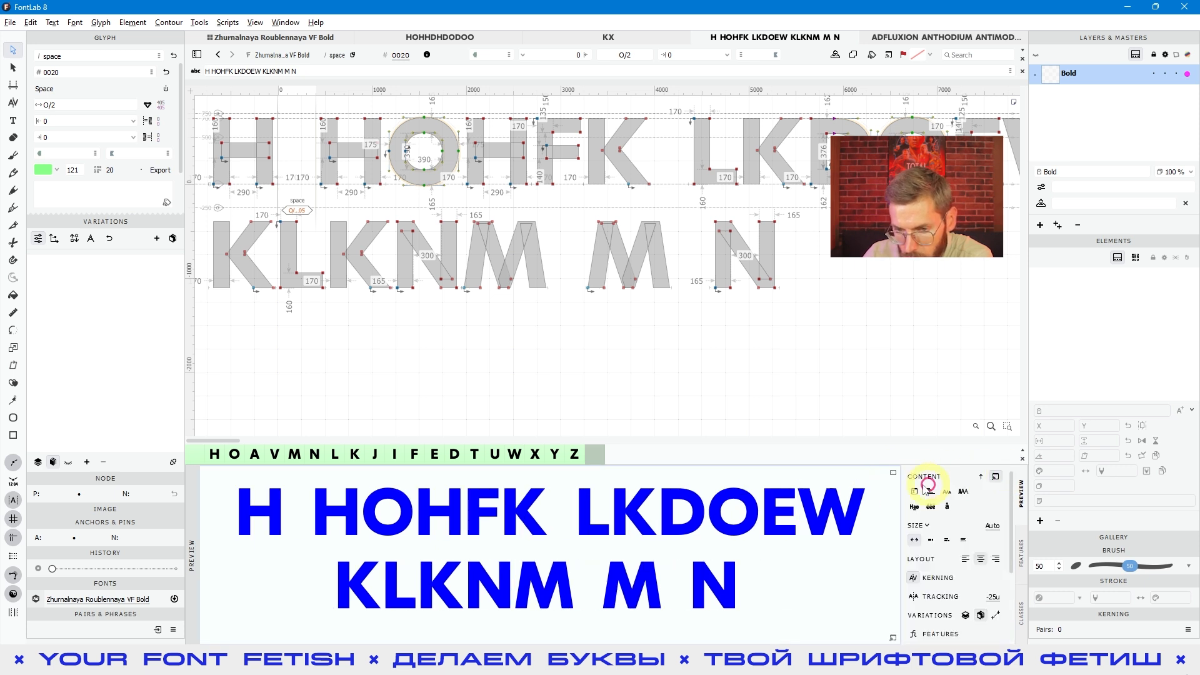
scroll(948, 522, down, 3)
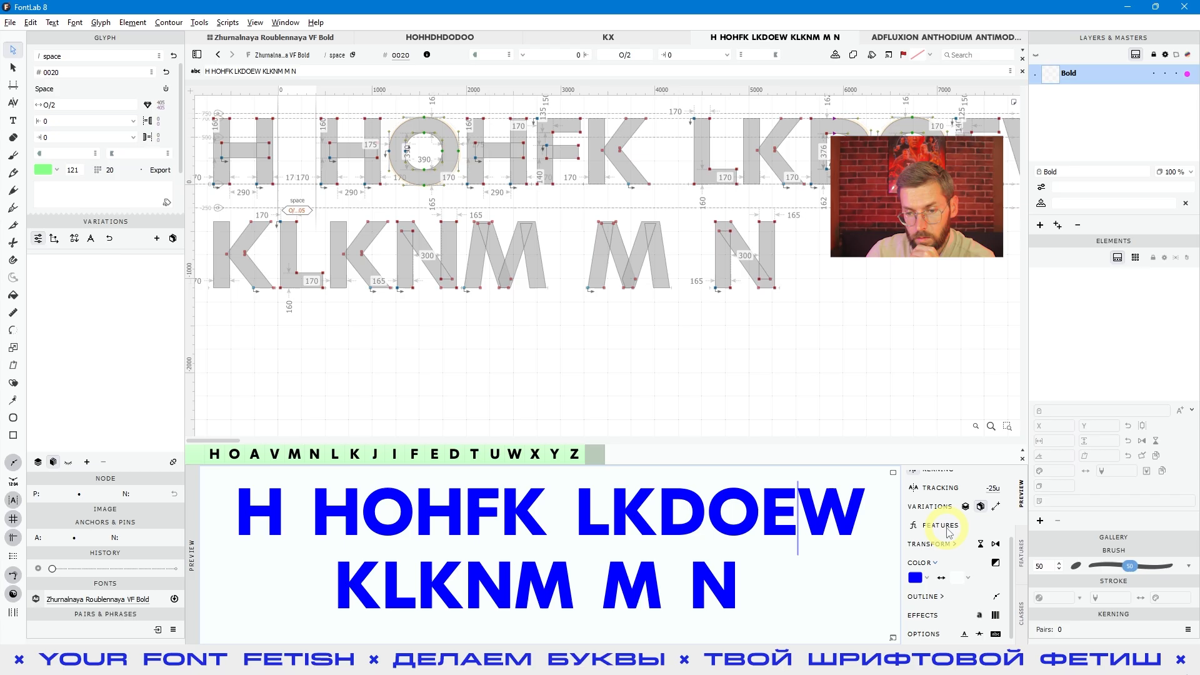
click(928, 577)
click(941, 578)
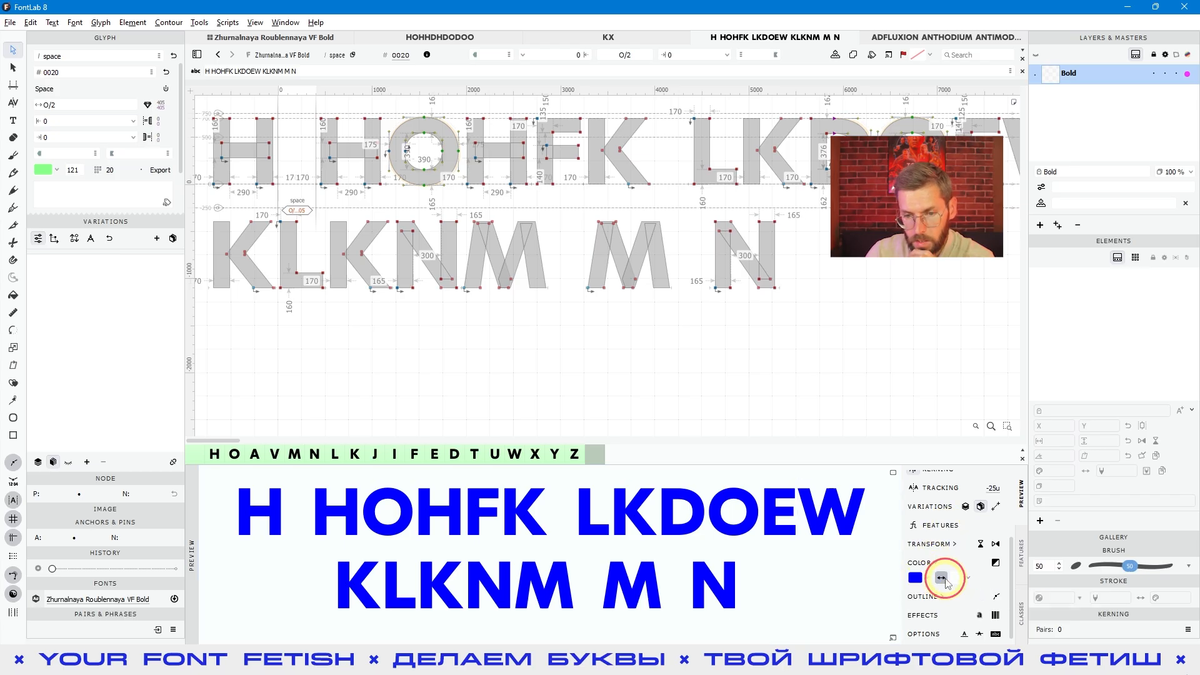
click(940, 578)
click(941, 579)
click(941, 578)
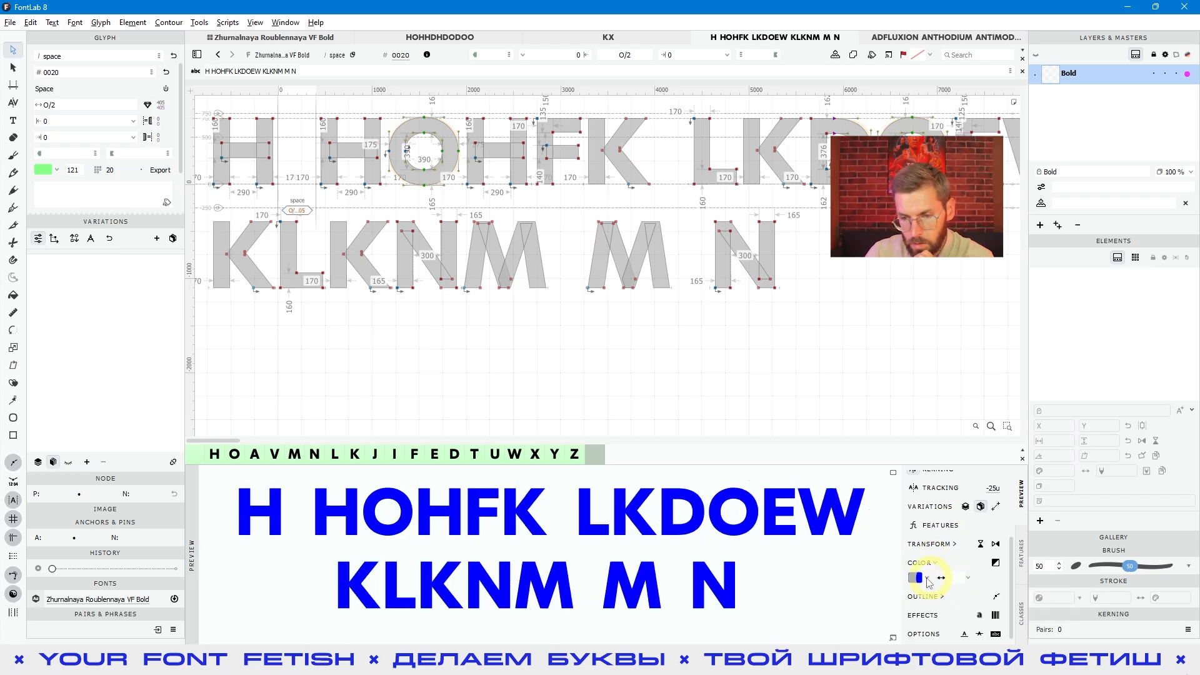
- Try red as the preview text color and restore blue
click(916, 578)
click(939, 601)
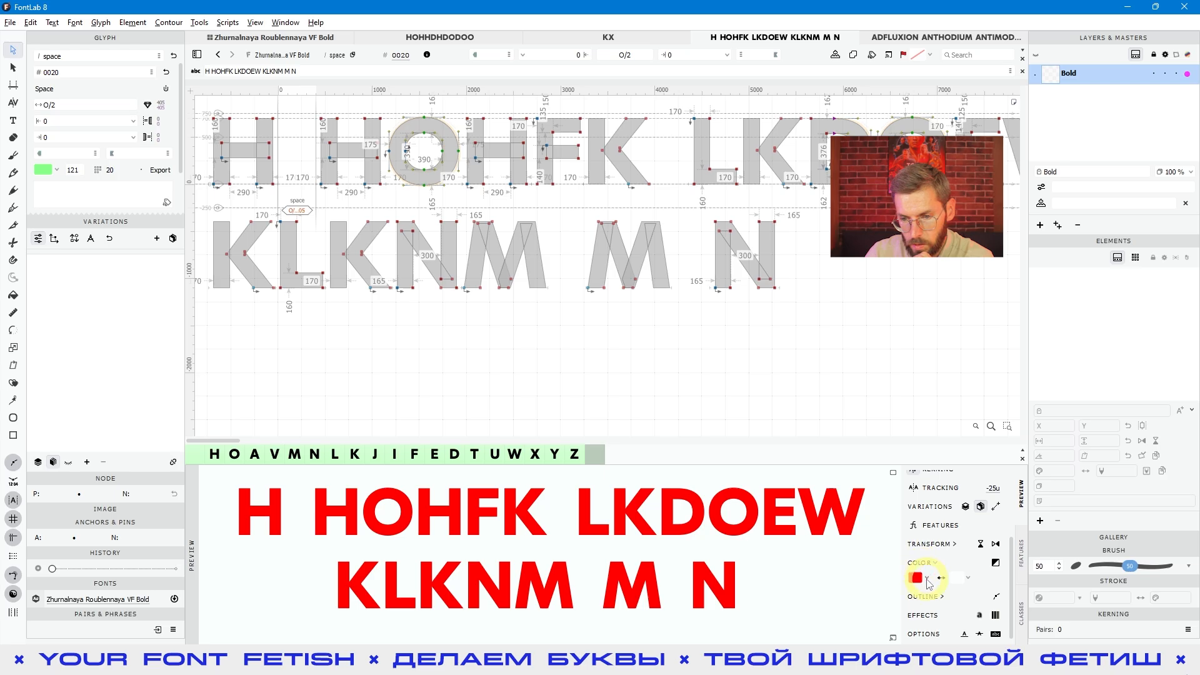
click(917, 577)
click(986, 598)
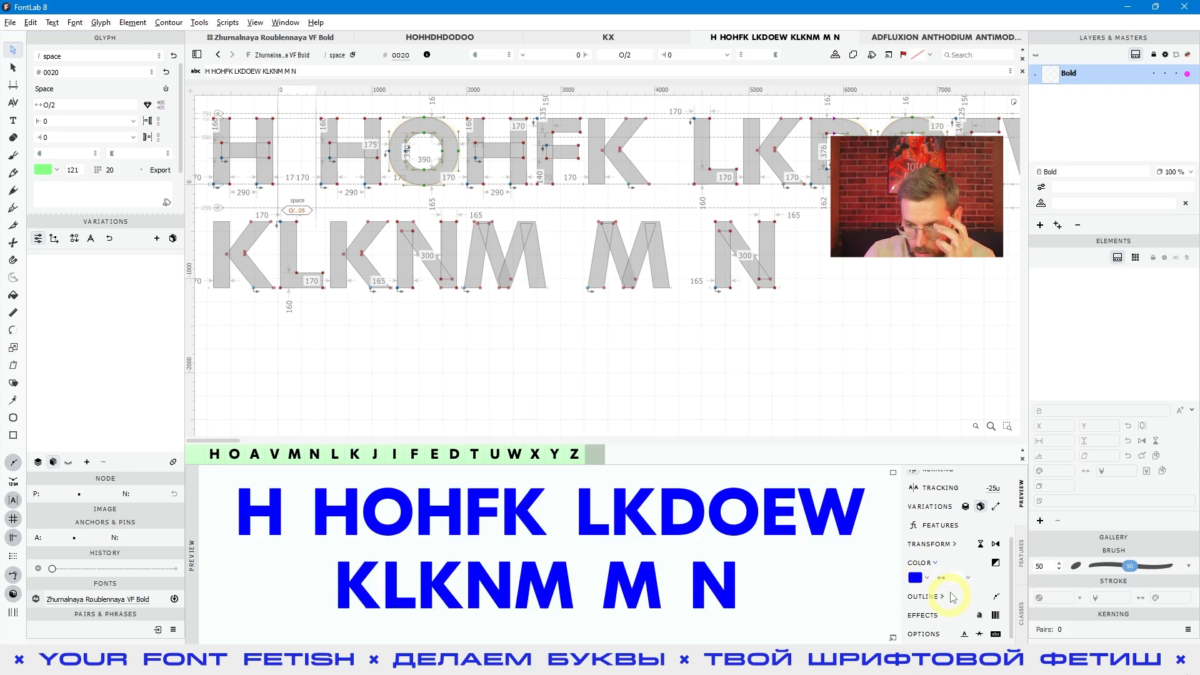
- Toggle the preview's color inversion on and off several times
click(997, 565)
click(996, 565)
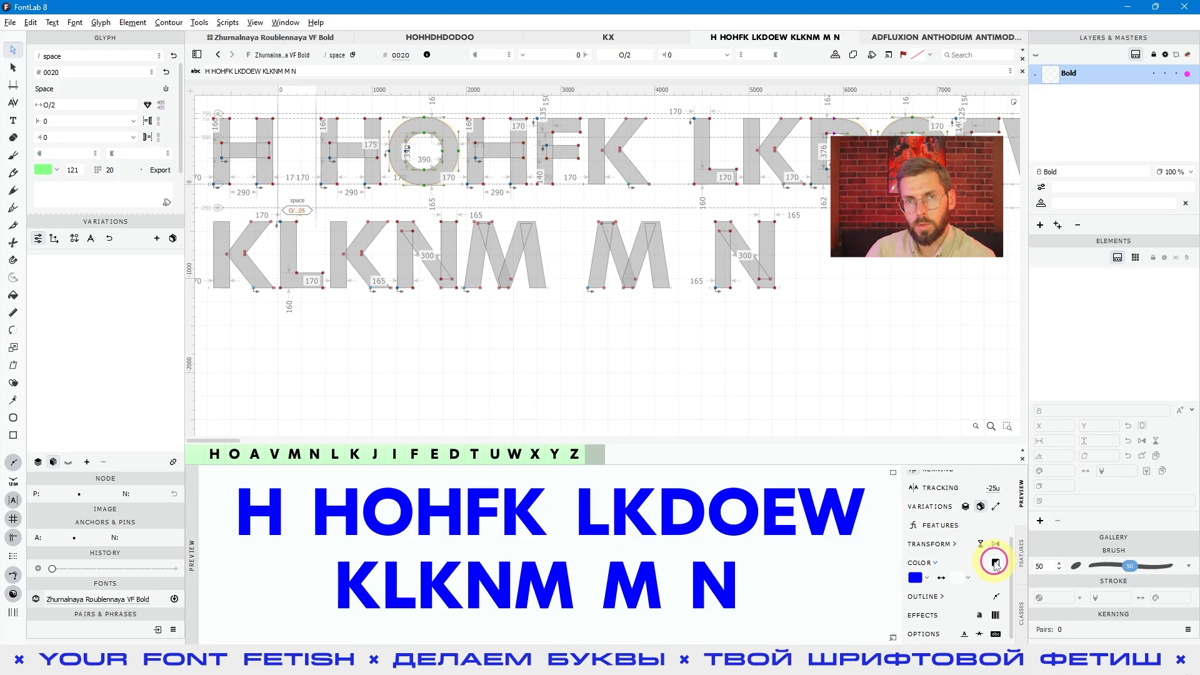
click(996, 565)
click(996, 564)
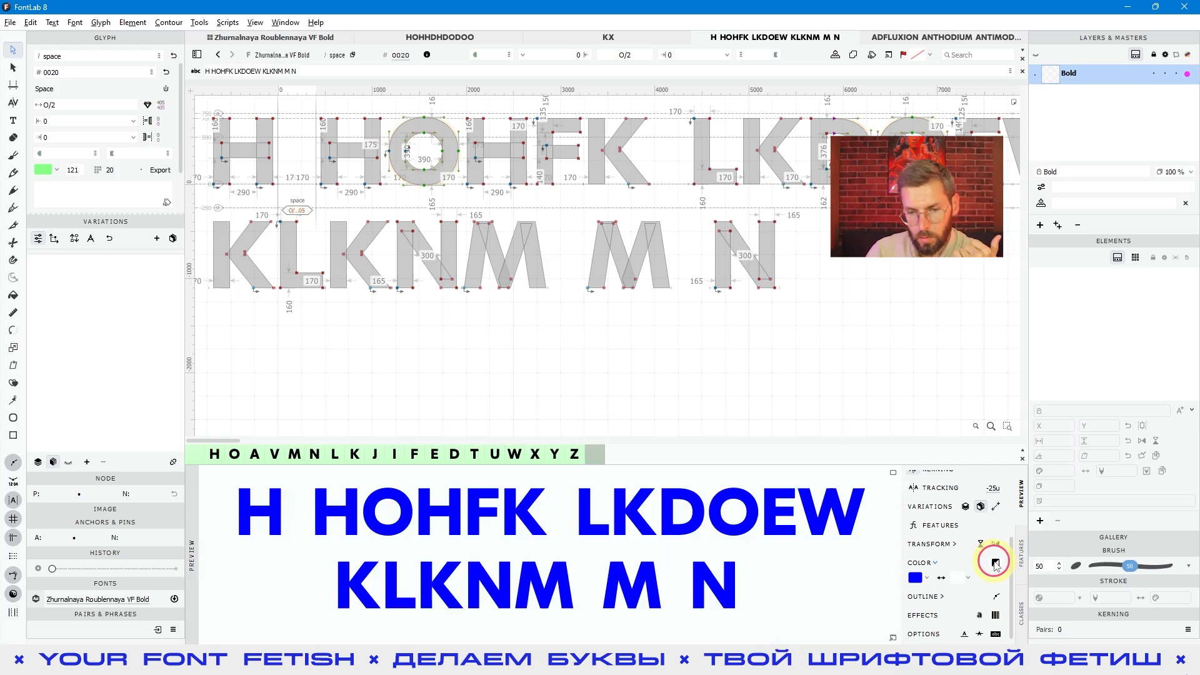
click(996, 565)
click(996, 564)
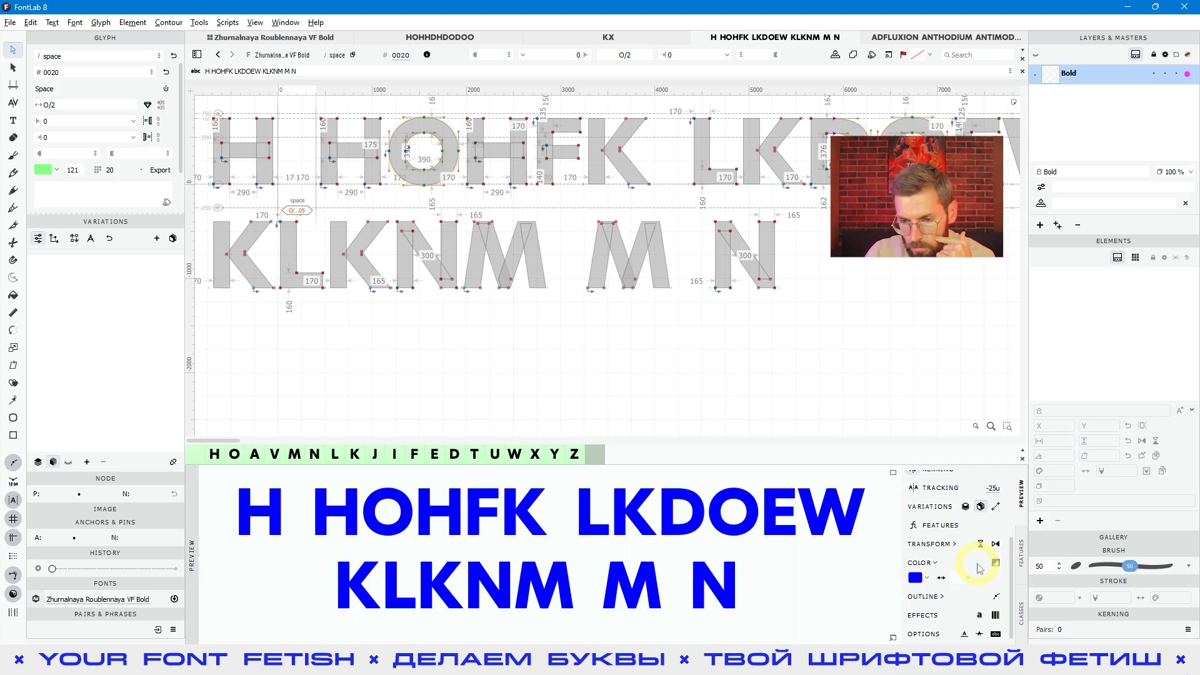
- Try the 12° slant and the horizontal scaling from the preview's Transform options, switching each on and off
click(955, 544)
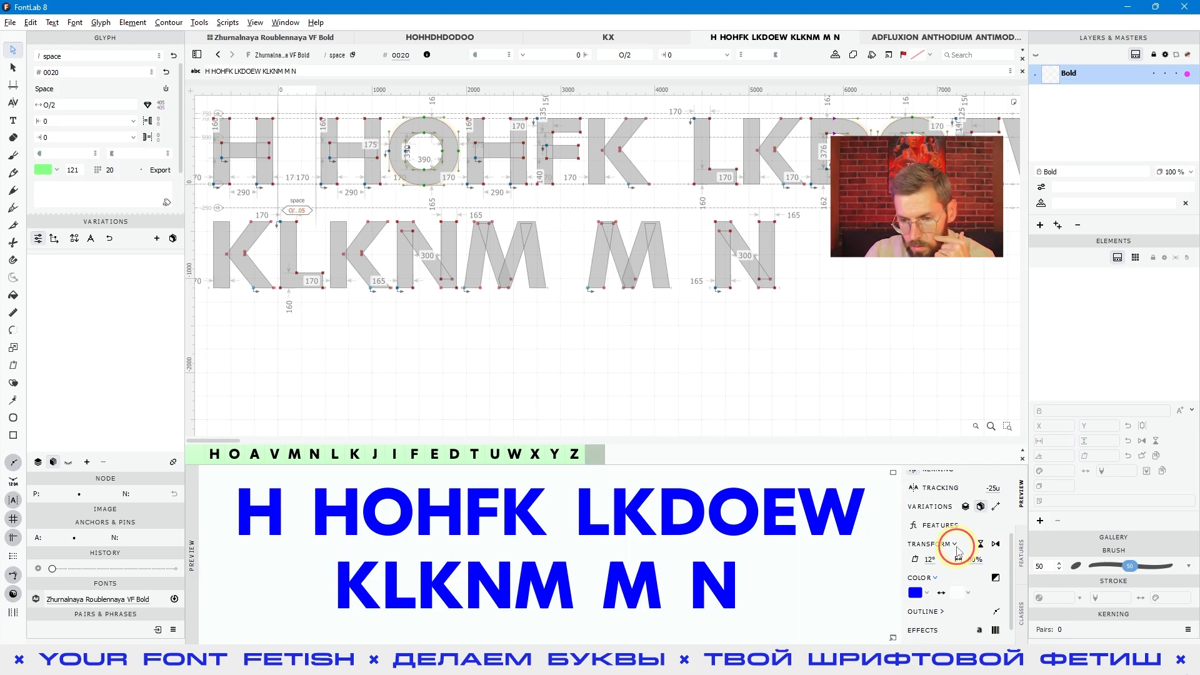
click(913, 558)
click(913, 557)
click(913, 557)
click(913, 558)
click(958, 558)
click(958, 558)
click(958, 558)
click(958, 558)
click(954, 544)
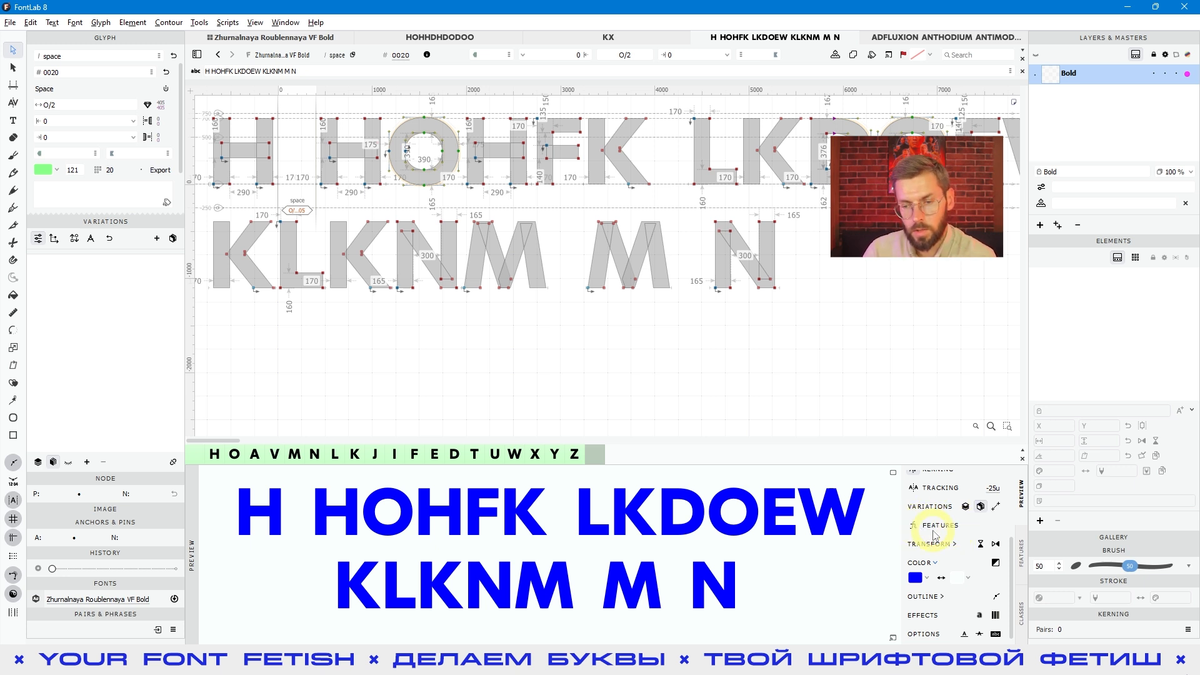
- Try tracking on the preview text, set its value to -100u, and switch tracking off
scroll(952, 535, up, 2)
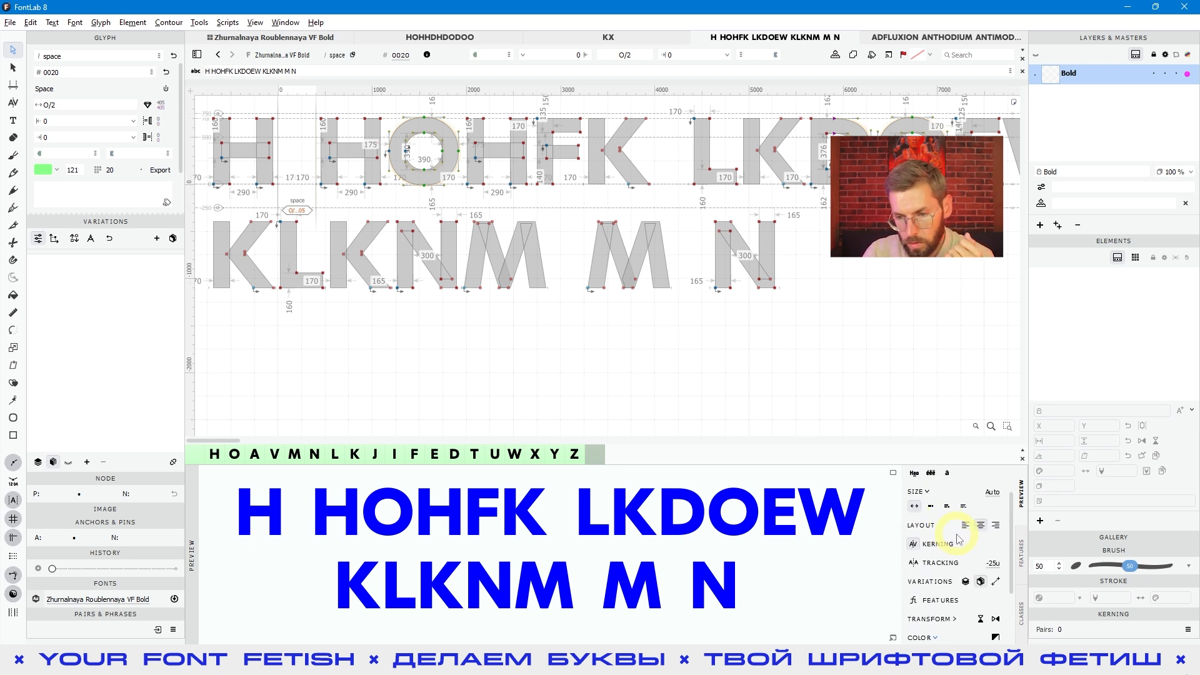
click(913, 525)
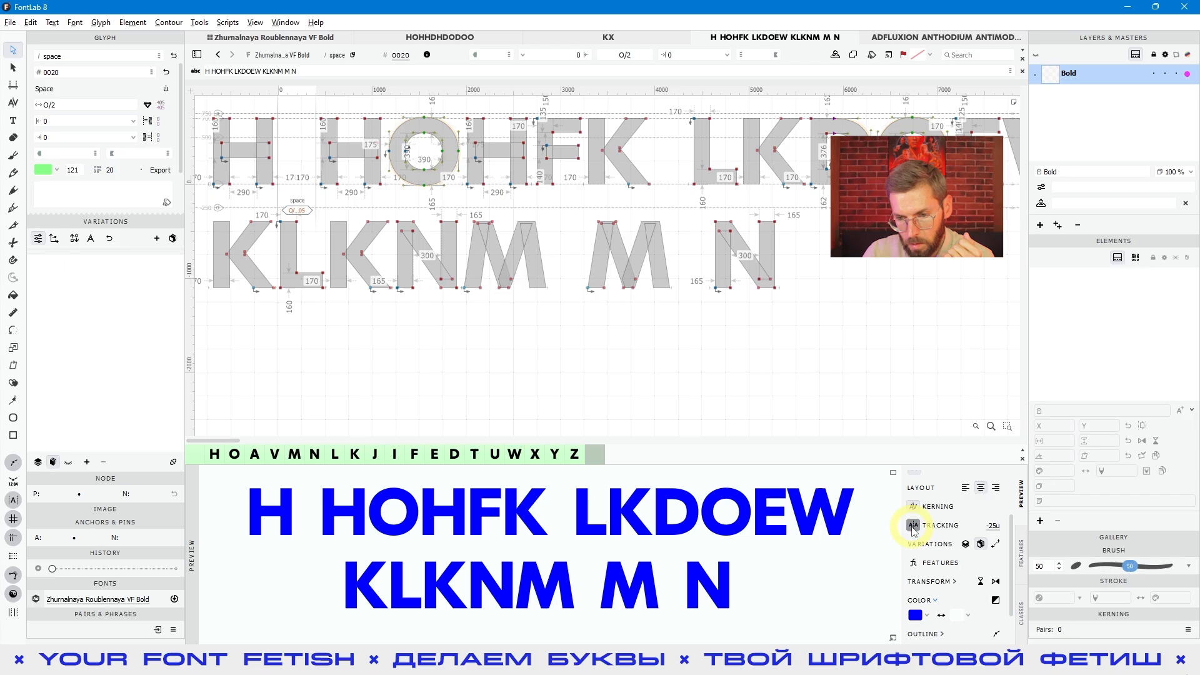
click(912, 526)
click(996, 526)
click(998, 527)
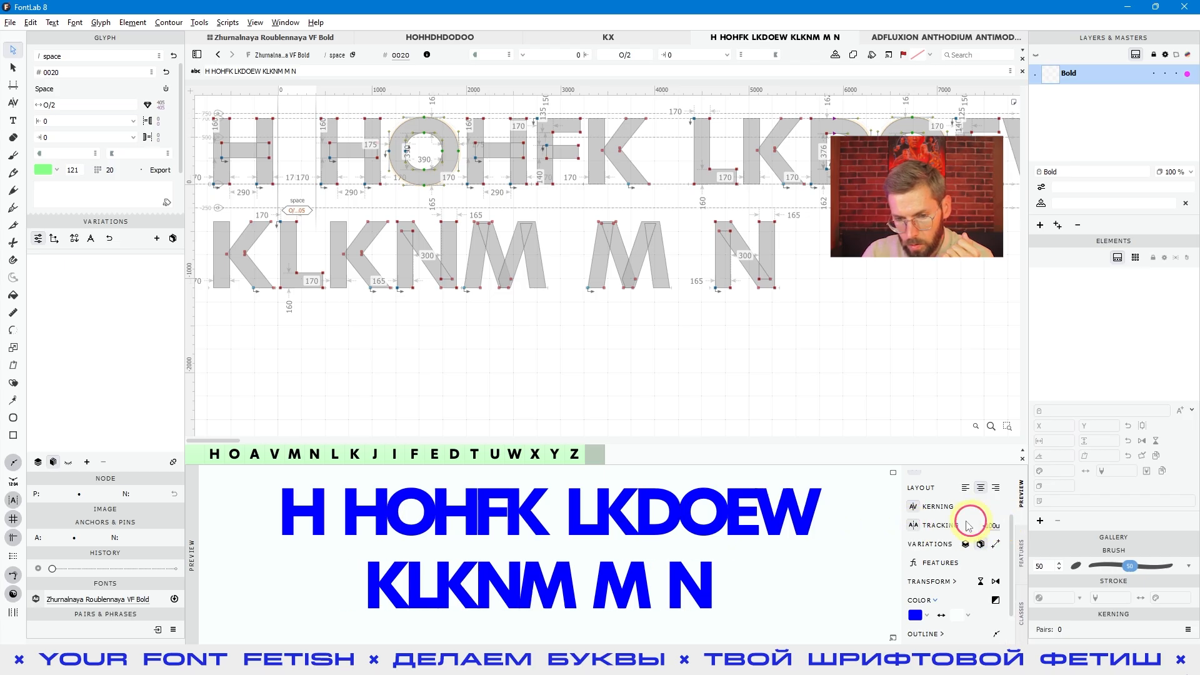
click(913, 525)
click(913, 525)
click(913, 525)
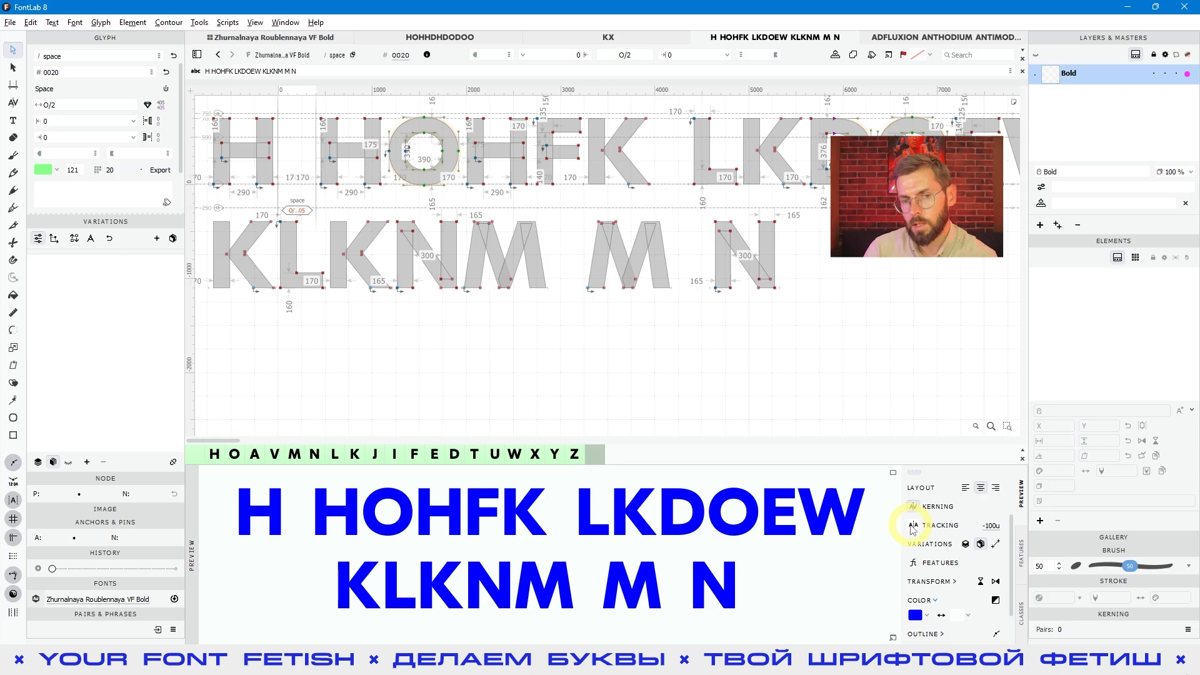
- Try left alignment on the preview text and return it to centered
click(966, 487)
click(981, 487)
click(966, 488)
click(981, 487)
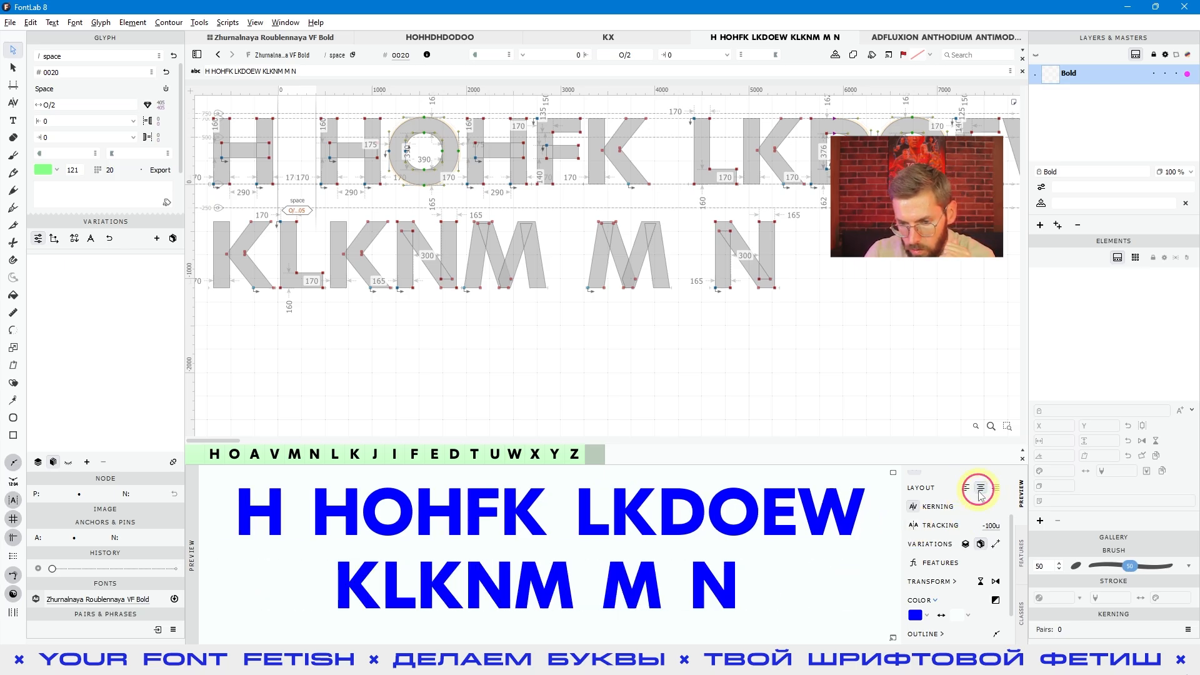
- Toggle the display settings in the preview's Options on and off, and try the Blur preview effect
scroll(959, 550, down, 1)
click(975, 627)
click(975, 627)
click(985, 630)
click(992, 635)
click(991, 635)
click(991, 635)
click(991, 635)
click(992, 635)
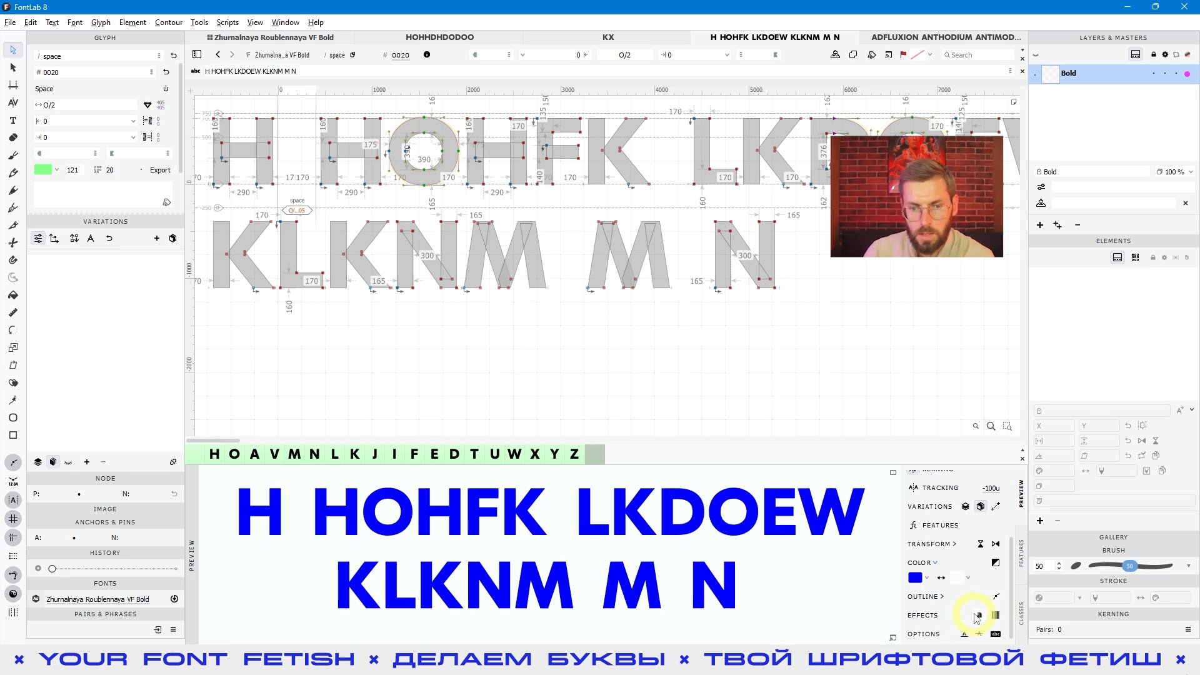
click(979, 617)
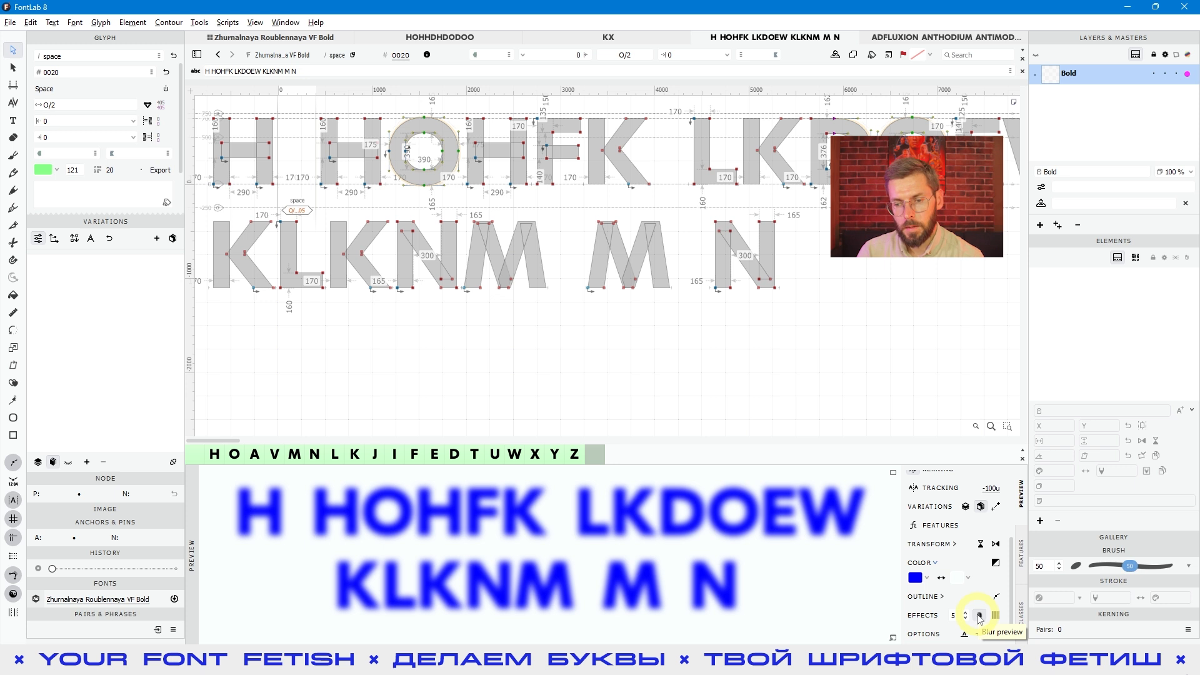
click(979, 616)
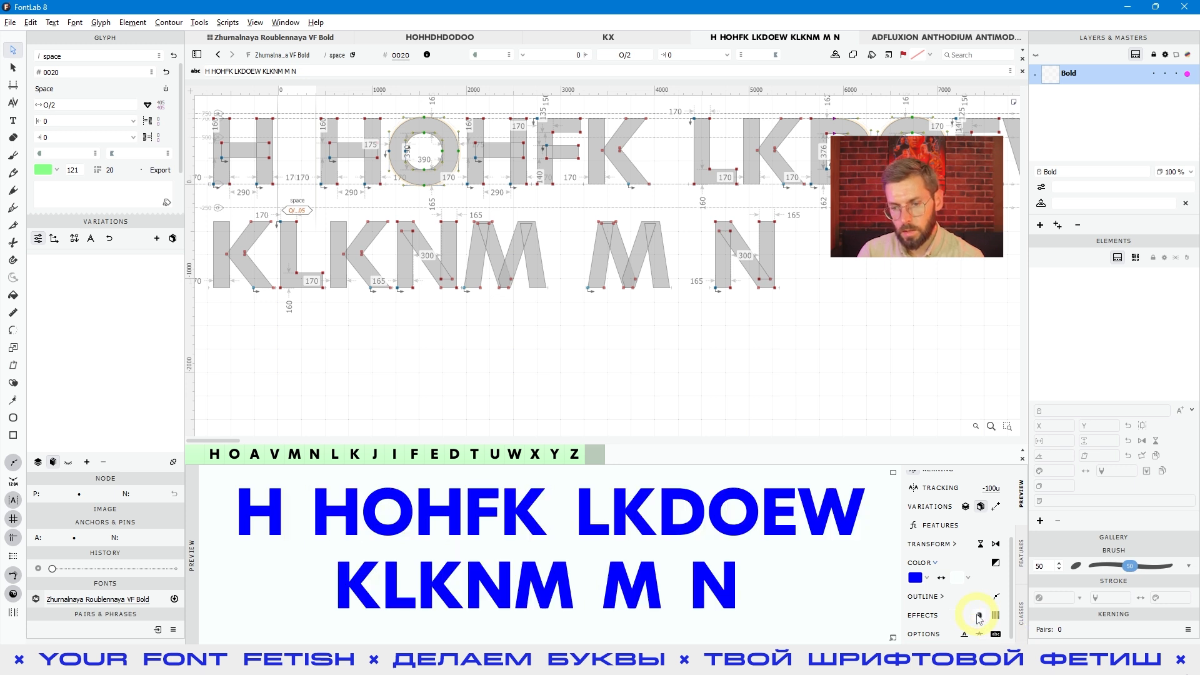
- Try different Outline styles with nodes shown on the preview text, and hide the preview options
click(997, 597)
click(938, 597)
click(932, 612)
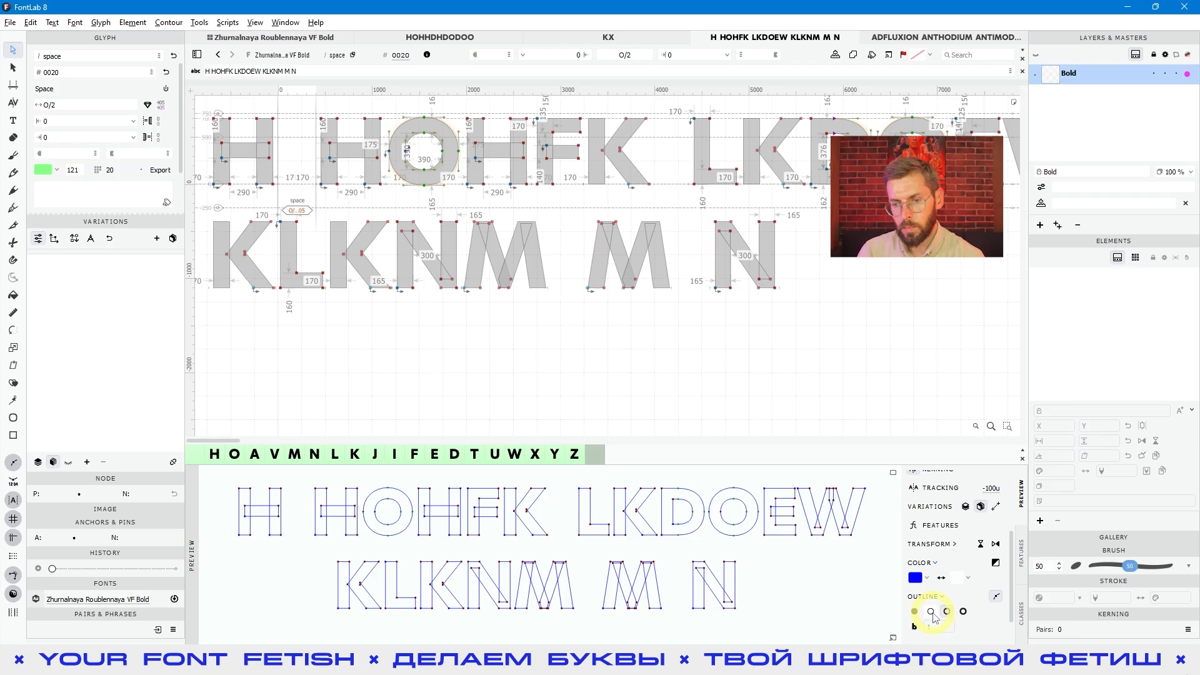
click(914, 614)
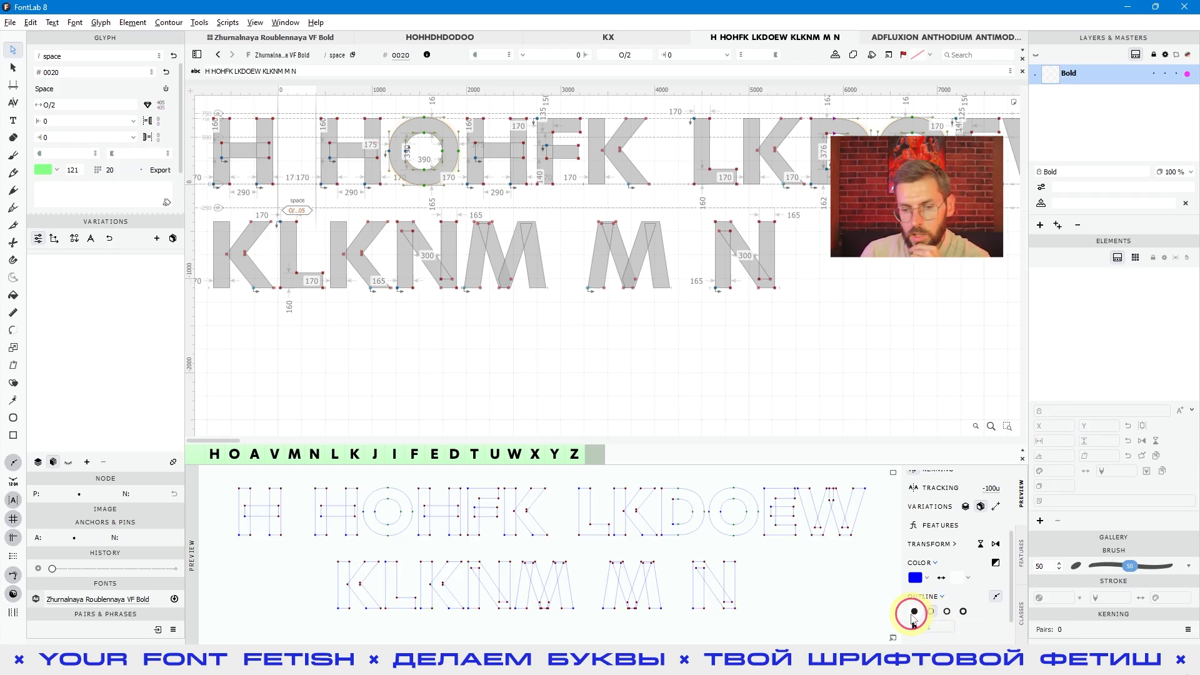
click(940, 597)
click(895, 475)
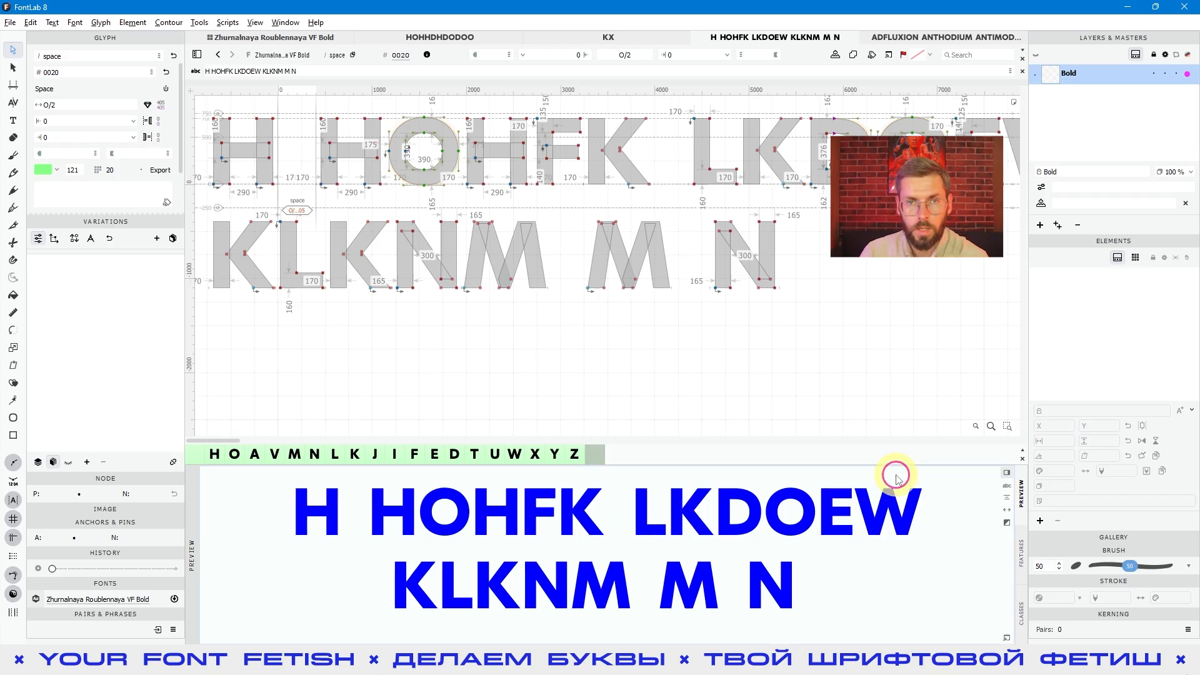
click(846, 479)
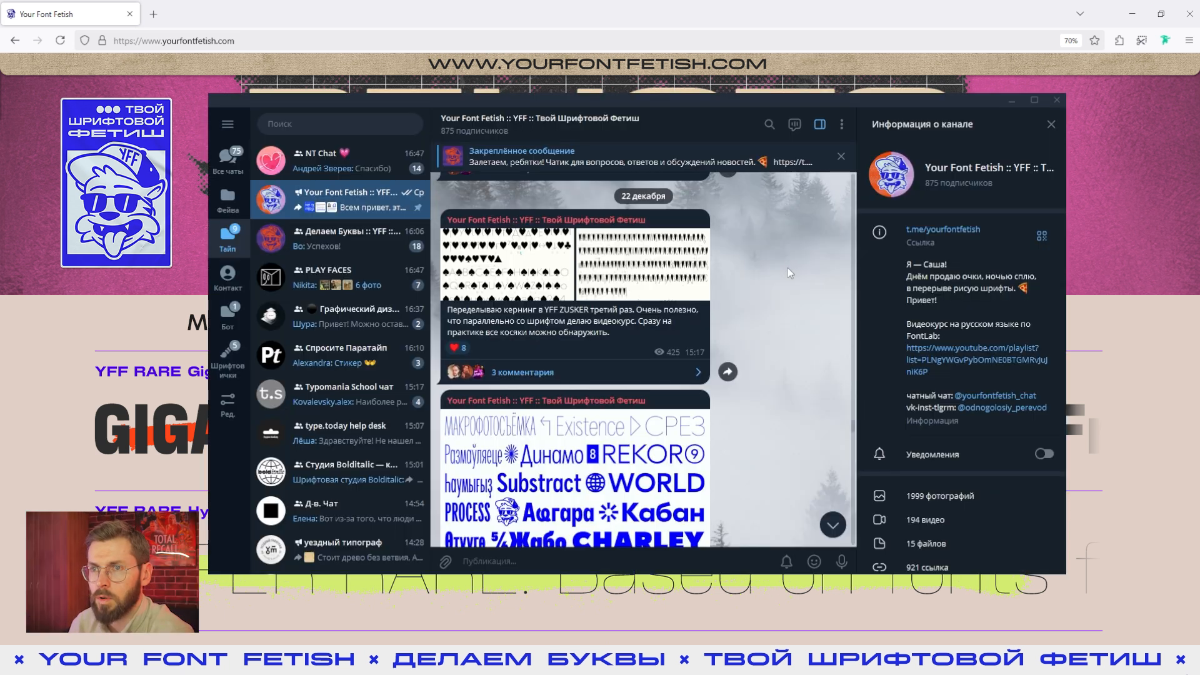
- Switch to Telegram, browse the Your Font Fetish channel's posts, and view messages in the Делаем Буквы FontLab community chat
scroll(788, 269, down, 10)
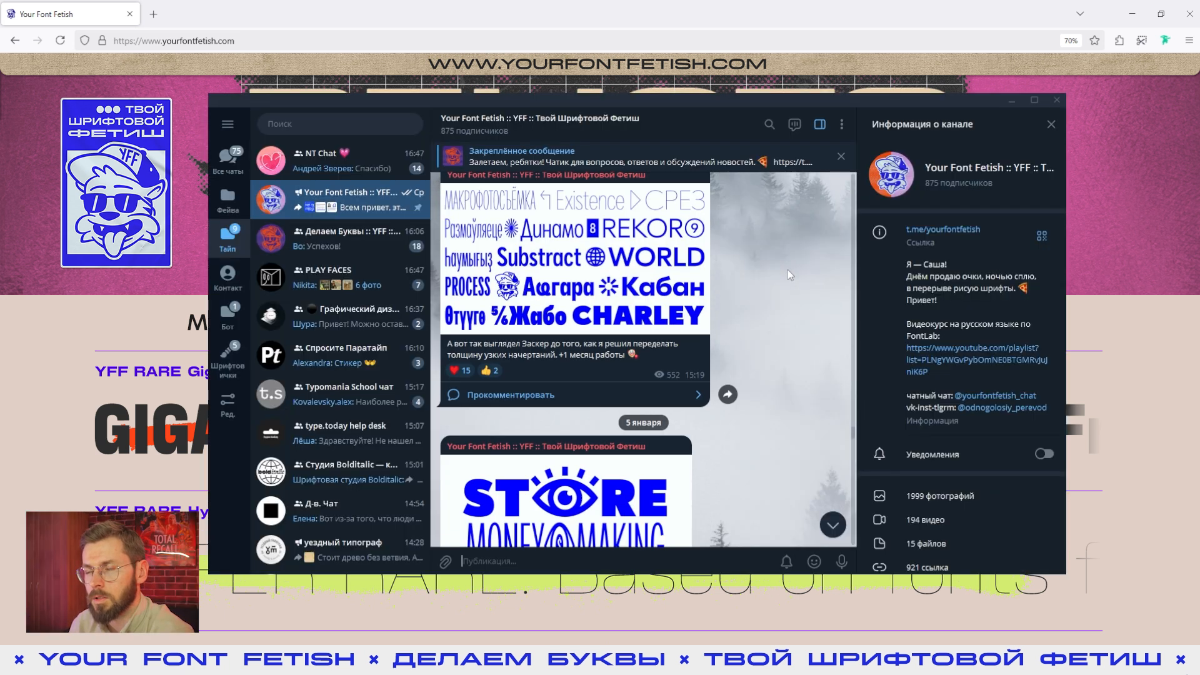
scroll(786, 269, down, 10)
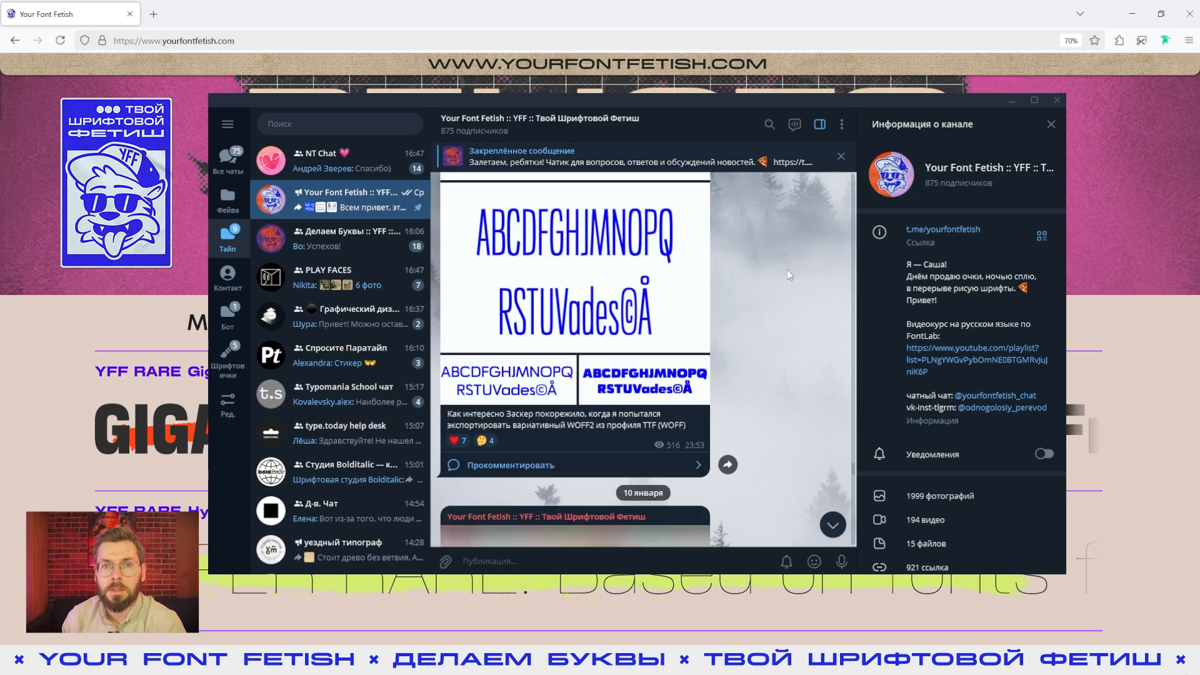
click(380, 250)
scroll(762, 272, down, 5)
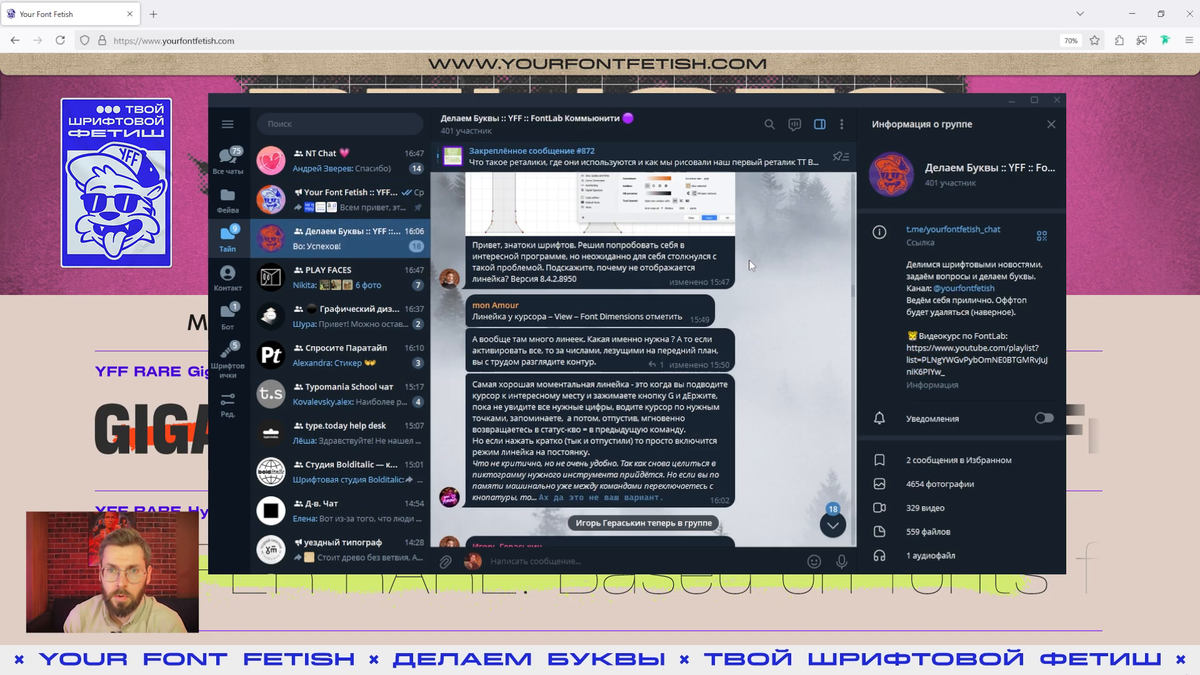
scroll(762, 272, down, 3)
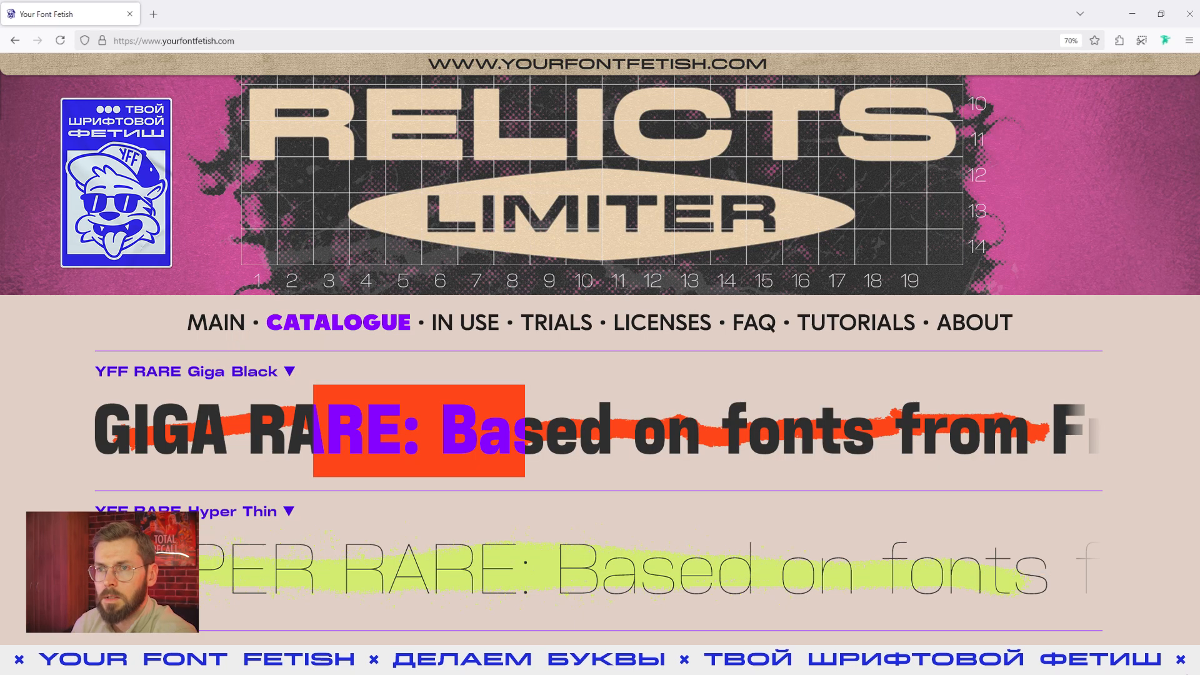